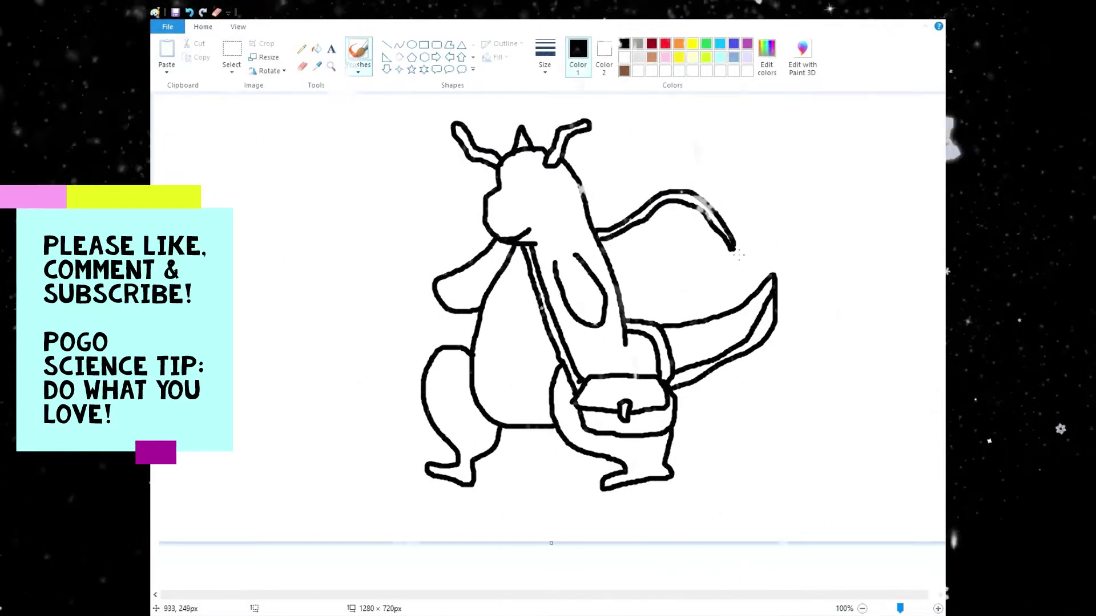
# Complete the wing's scalloped lower edge and inner rib, and draw black stripes across the dragon's belly and tail underside
pyautogui.moveTo(734, 249)
pyautogui.mouseDown()
pyautogui.moveTo(684, 246)
pyautogui.moveTo(685, 276)
pyautogui.mouseUp()
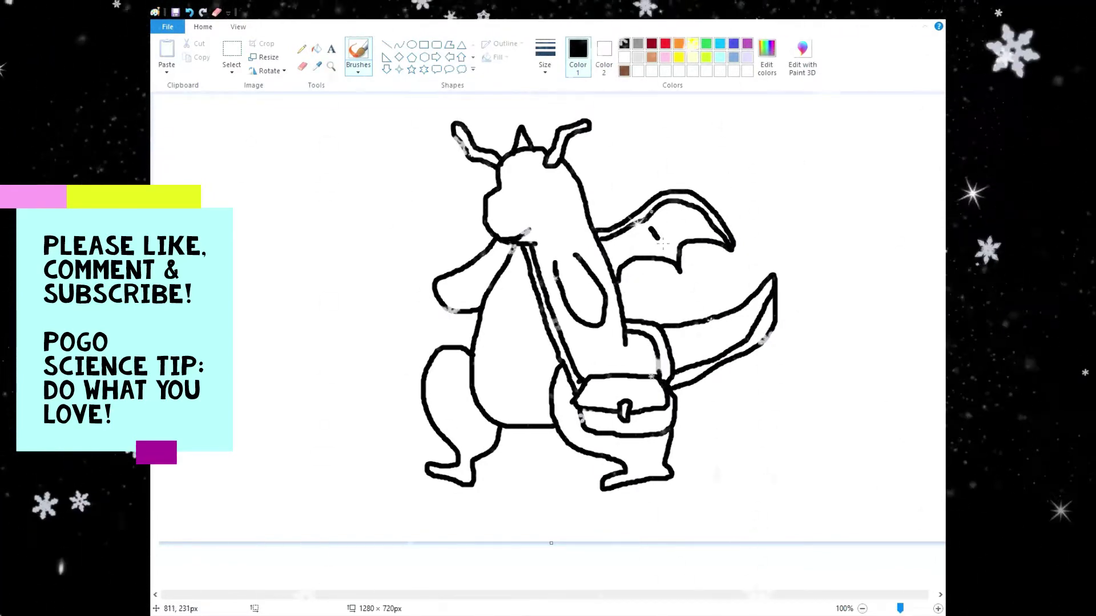
pyautogui.moveTo(652, 228); pyautogui.dragTo(678, 266)
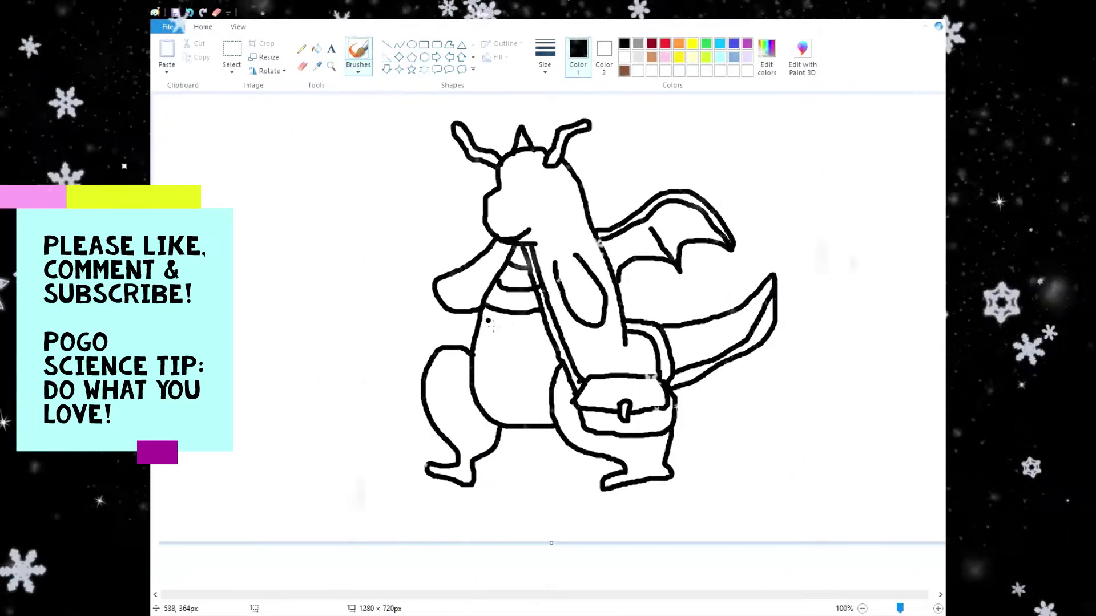
pyautogui.moveTo(492, 332); pyautogui.dragTo(551, 331)
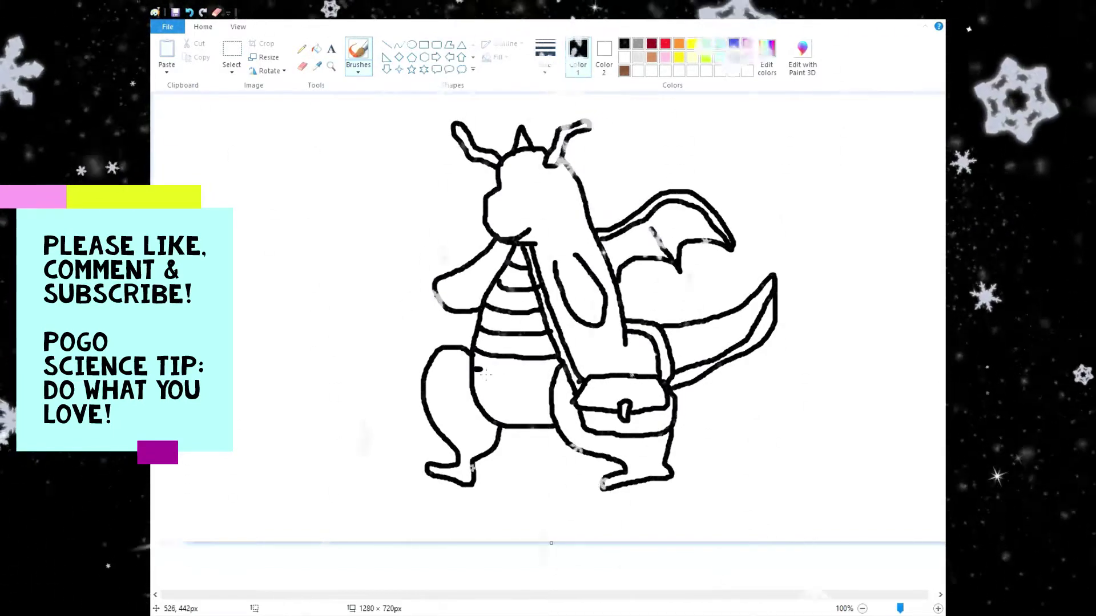
pyautogui.moveTo(511, 377)
pyautogui.mouseDown()
pyautogui.moveTo(560, 385)
pyautogui.moveTo(506, 403)
pyautogui.moveTo(535, 398)
pyautogui.mouseUp()
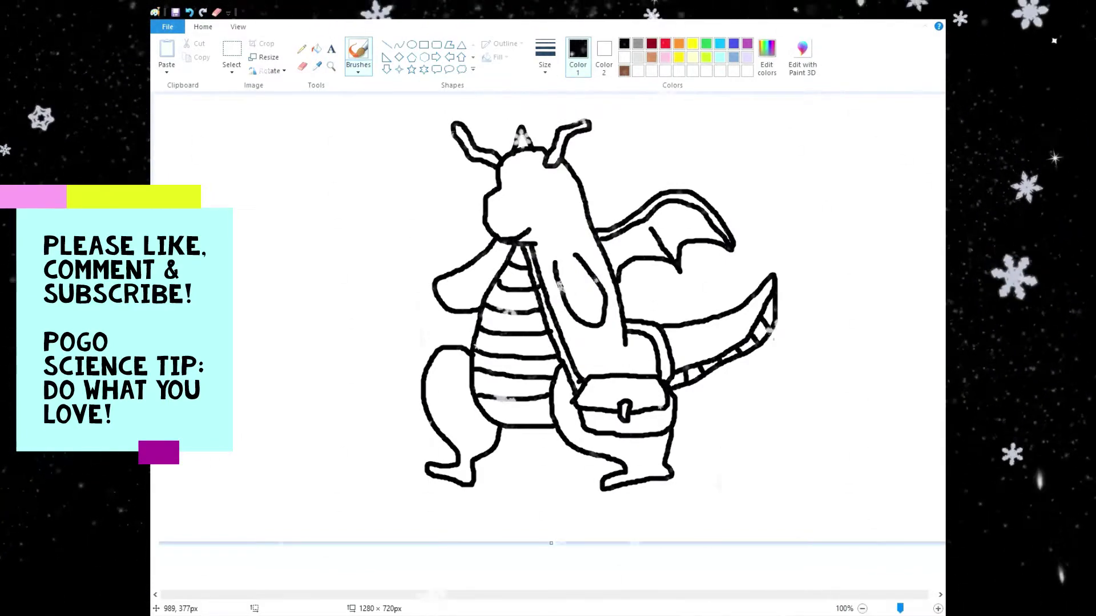
# Erase the outstretched arm beneath the snout and redraw it in black as a shorter arm bent close to the chest
pyautogui.click(302, 66)
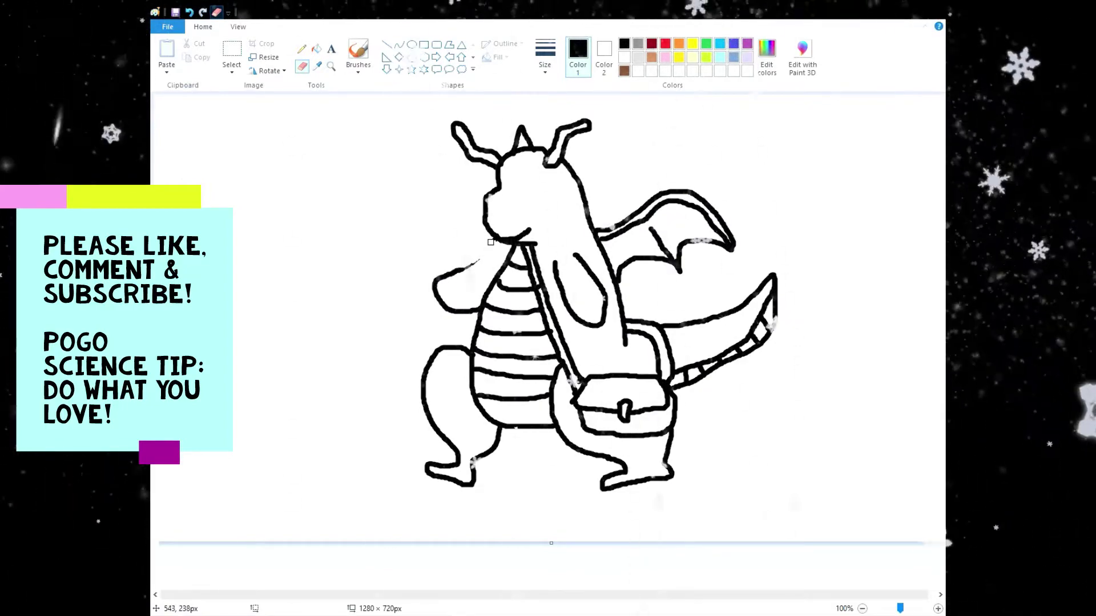
pyautogui.moveTo(475, 264)
pyautogui.mouseDown()
pyautogui.moveTo(441, 273)
pyautogui.moveTo(469, 268)
pyautogui.moveTo(423, 293)
pyautogui.moveTo(450, 309)
pyautogui.mouseUp()
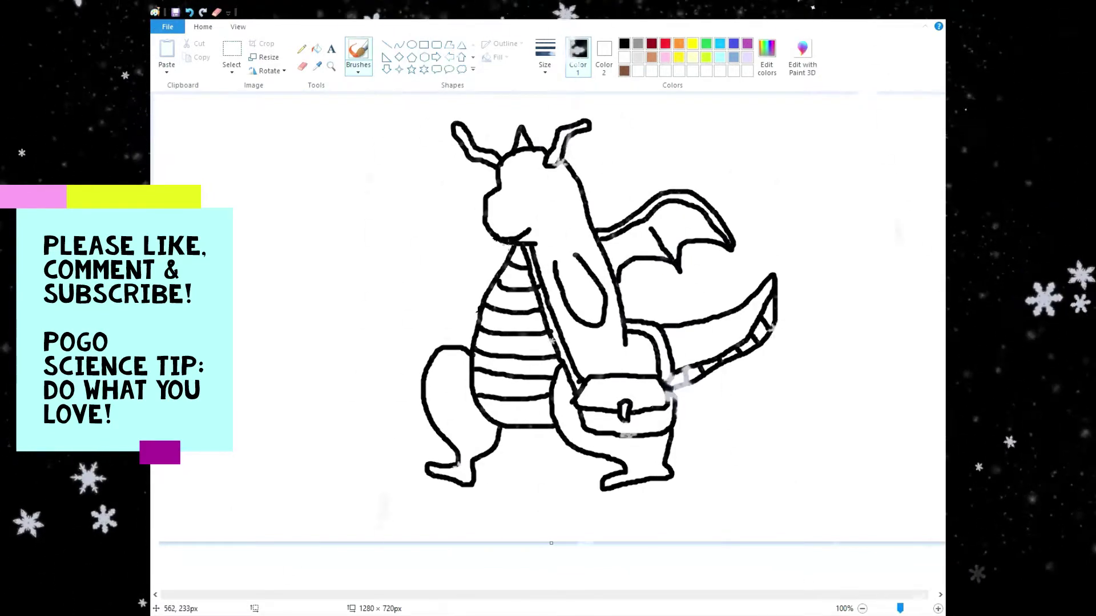
pyautogui.moveTo(500, 241); pyautogui.dragTo(476, 276)
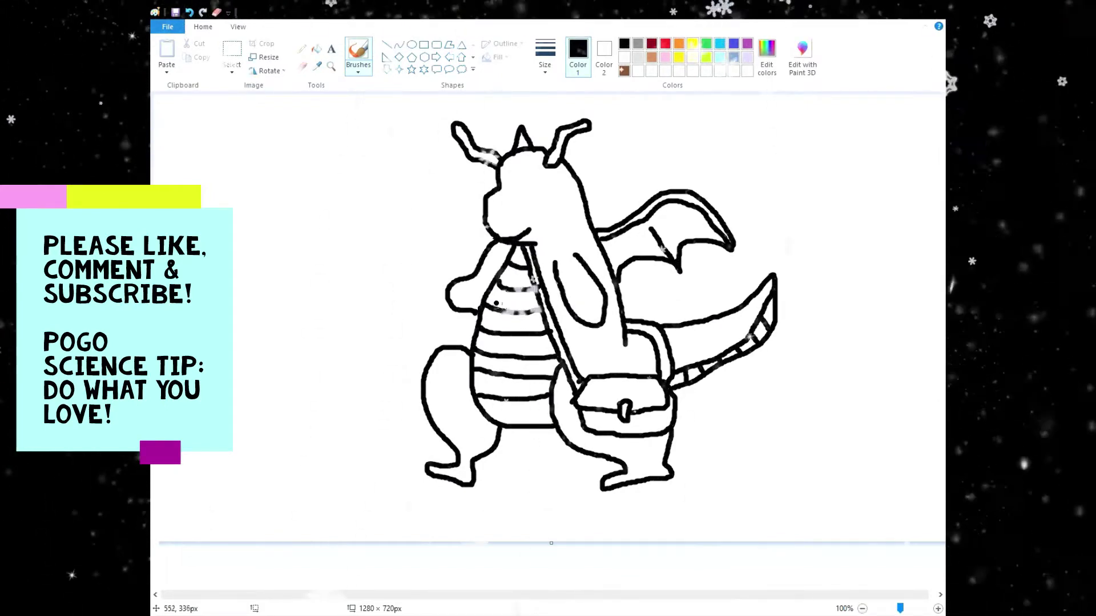
pyautogui.hotkey('ctrl', 'z')
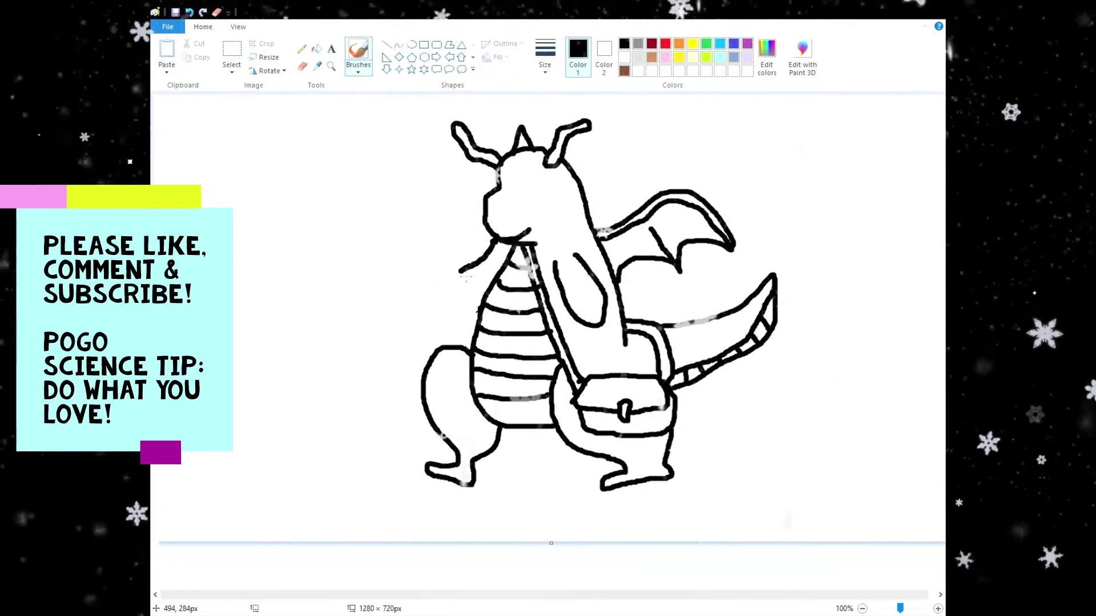
pyautogui.moveTo(460, 292)
pyautogui.mouseDown()
pyautogui.moveTo(458, 305)
pyautogui.moveTo(485, 315)
pyautogui.mouseUp()
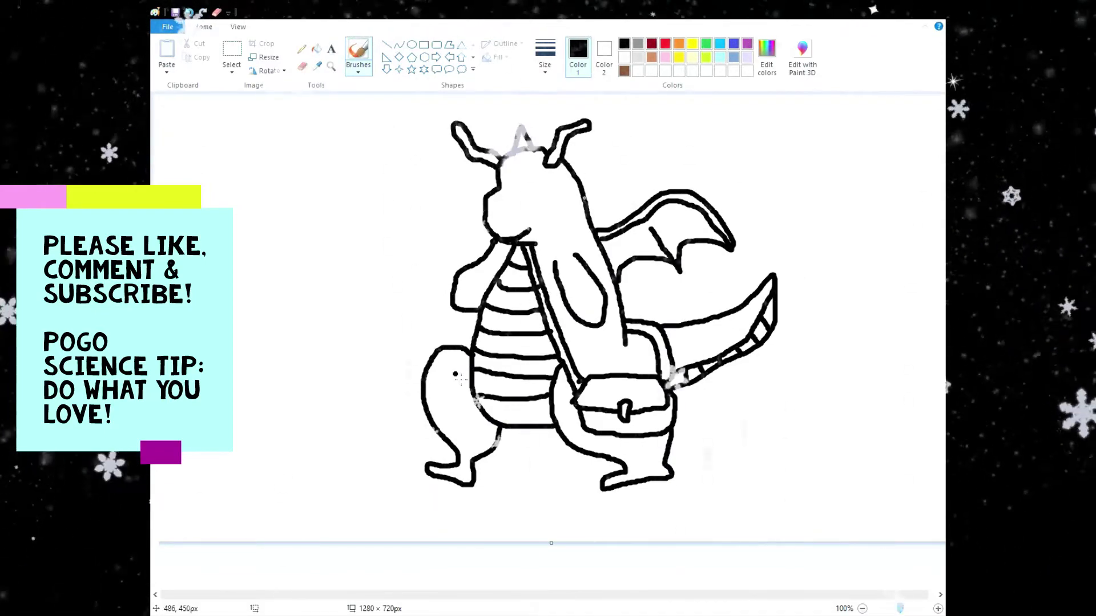
# Erase the bulging outer outline of the leg beside the striped belly and redraw it slimmer with the black brush
pyautogui.click(303, 67)
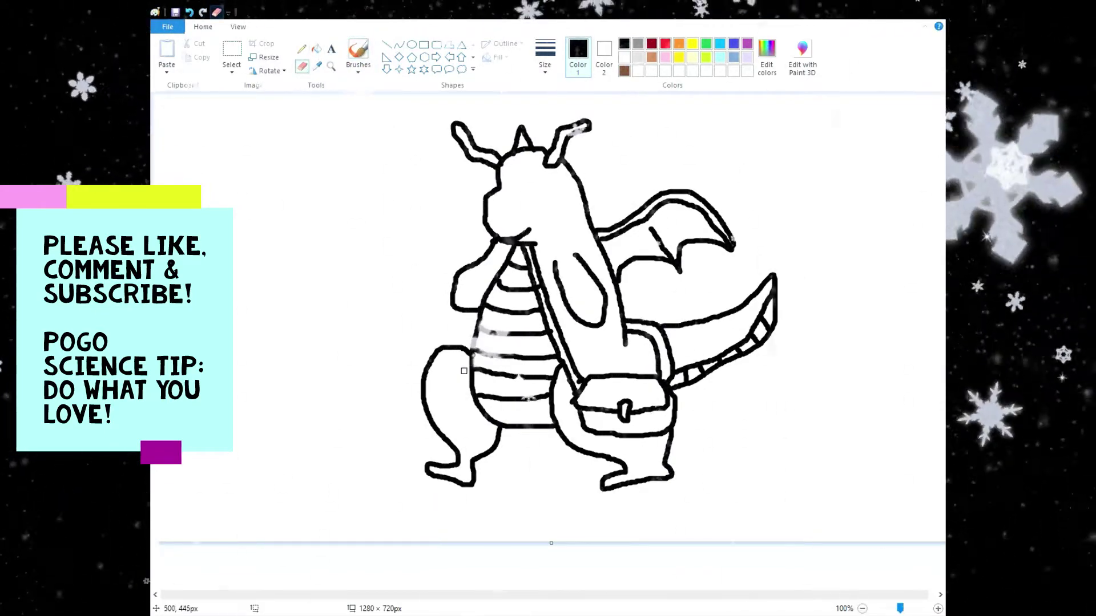
pyautogui.moveTo(452, 351); pyautogui.dragTo(465, 352)
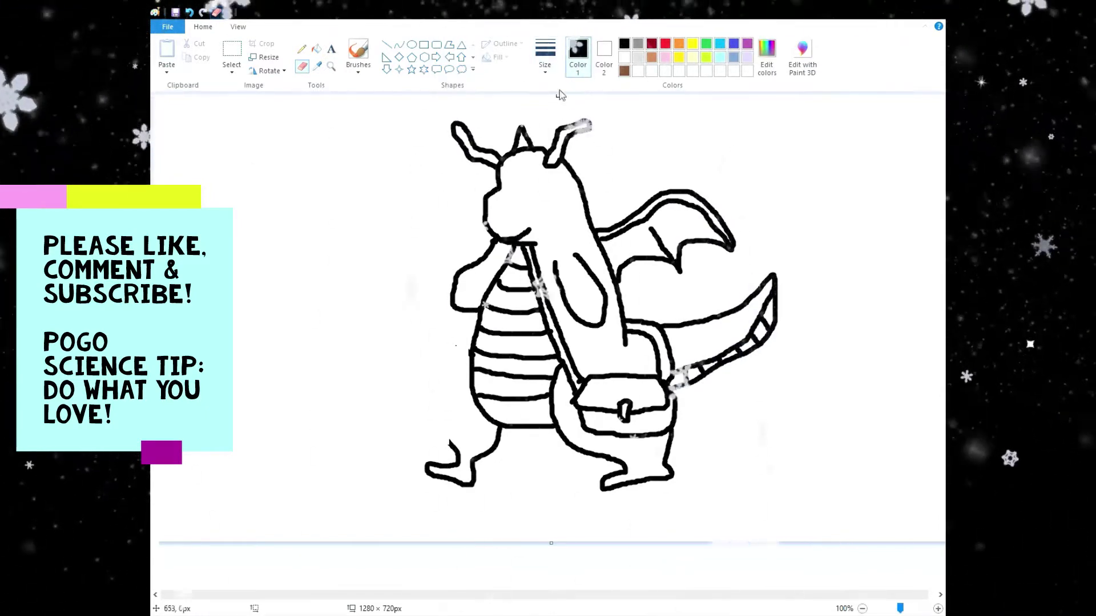
pyautogui.click(358, 52)
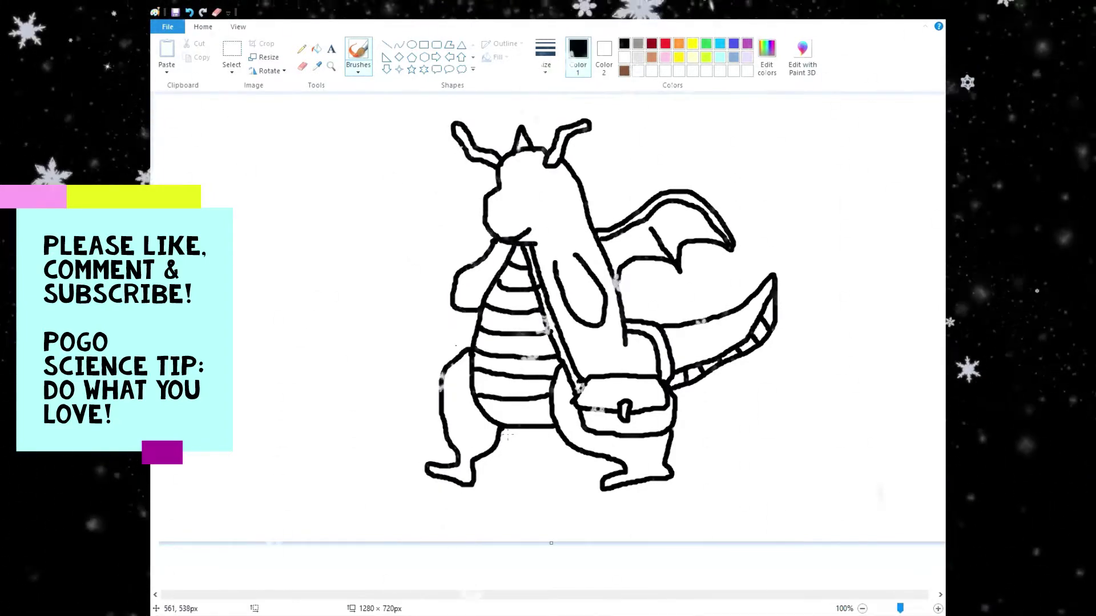
# Erase the same leg's inner outline, redraw it farther under the belly, and add a black dot for the eye
pyautogui.click(302, 66)
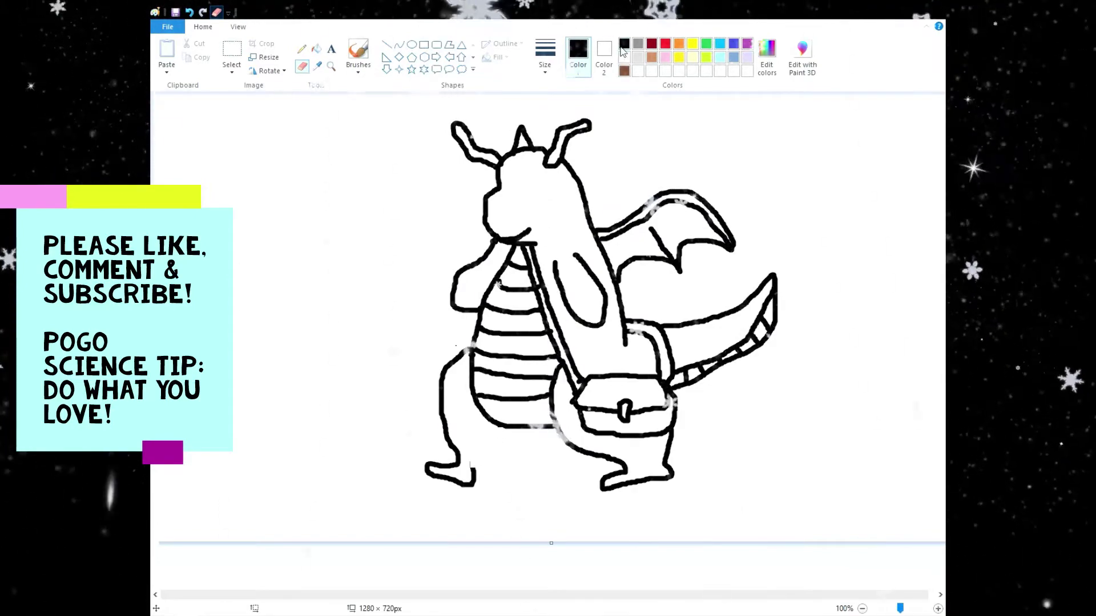
pyautogui.click(354, 48)
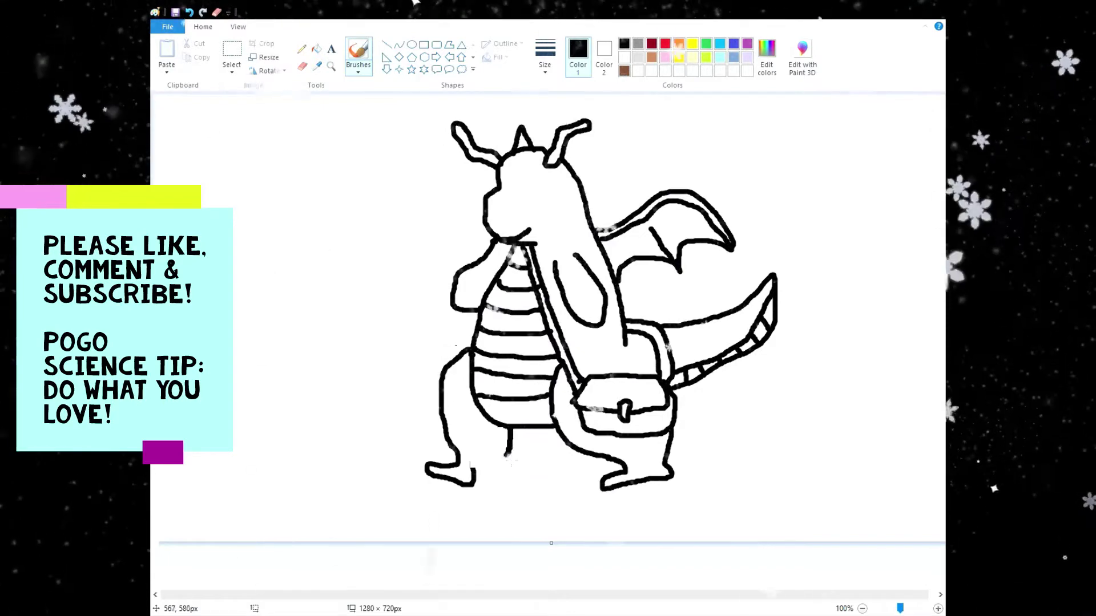
pyautogui.moveTo(496, 465); pyautogui.dragTo(485, 467)
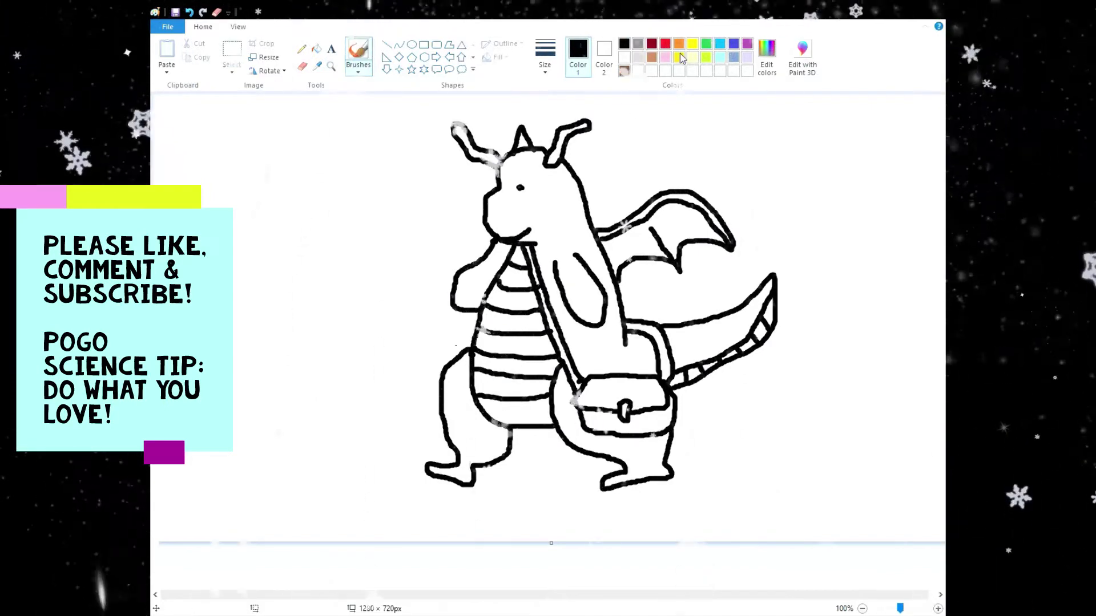
# Fill the head, body, arm, horn, wing edge, legs and tail with yellow, and the antennae, belly and tail underside with light yellow
pyautogui.click(693, 44)
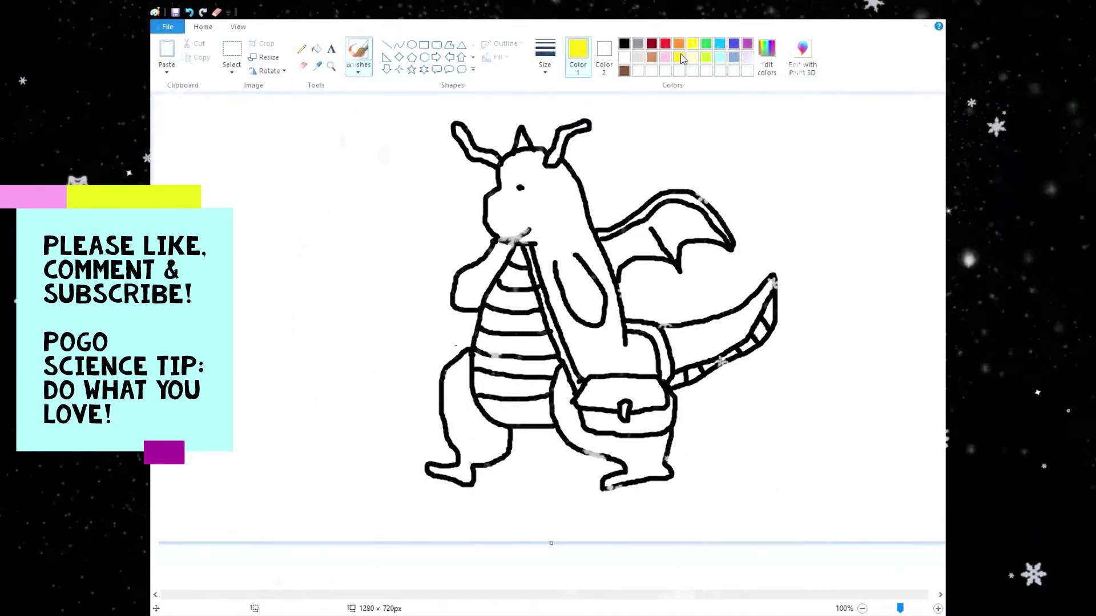
pyautogui.click(318, 49)
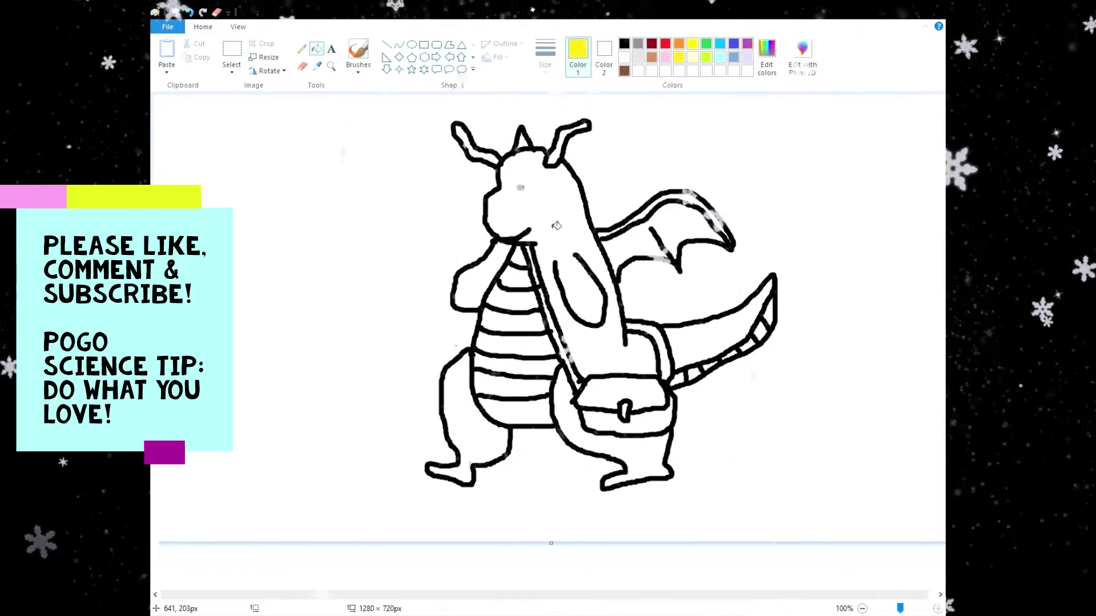
pyautogui.click(557, 226)
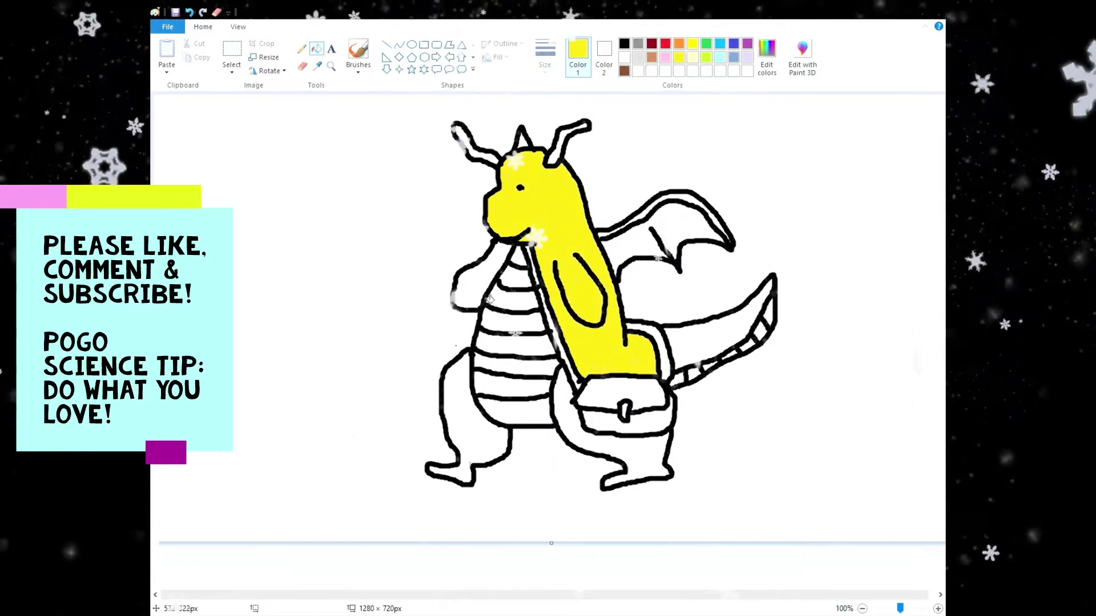
pyautogui.click(478, 280)
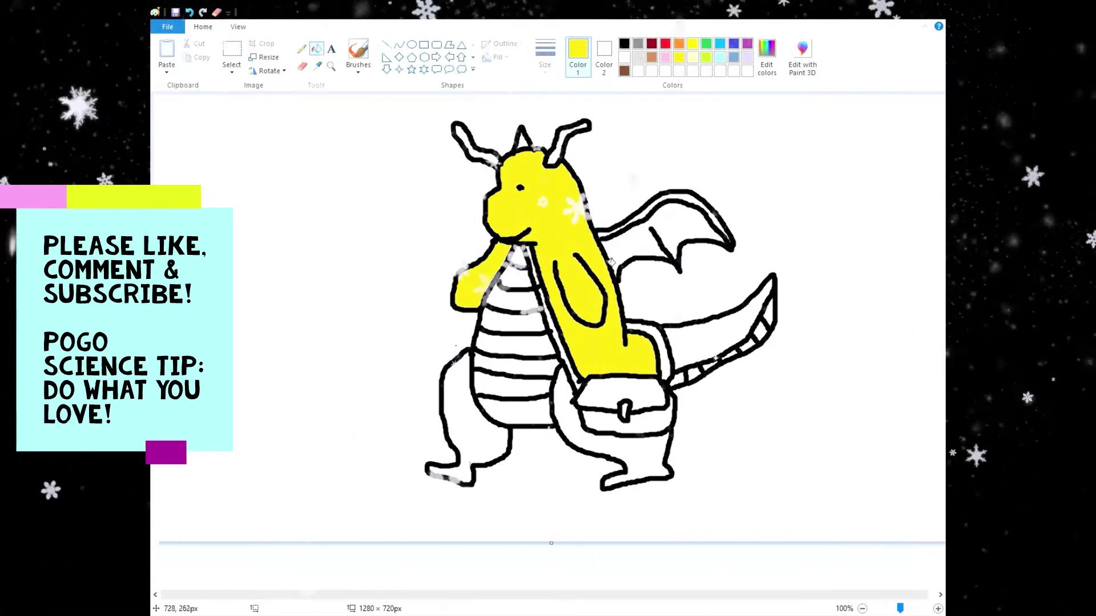
pyautogui.click(650, 218)
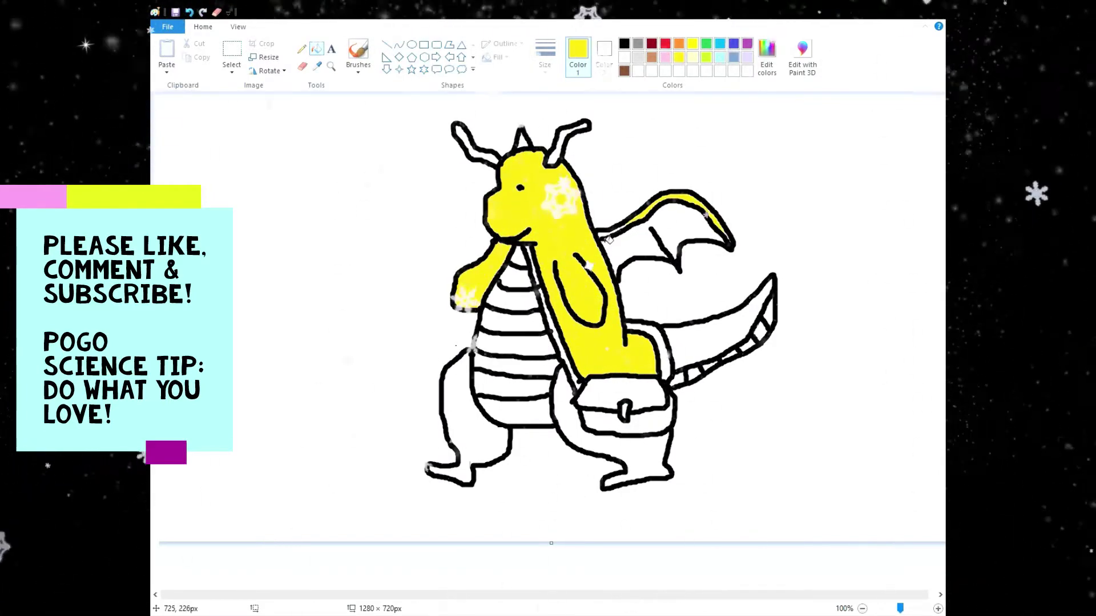
pyautogui.click(522, 138)
pyautogui.click(468, 426)
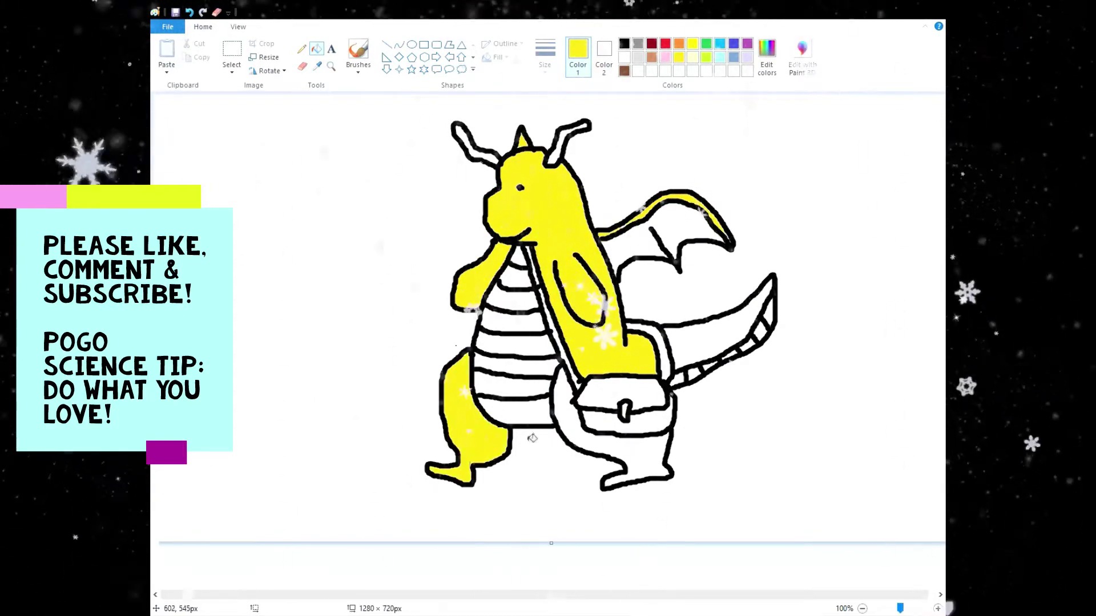
pyautogui.click(573, 426)
pyautogui.click(662, 327)
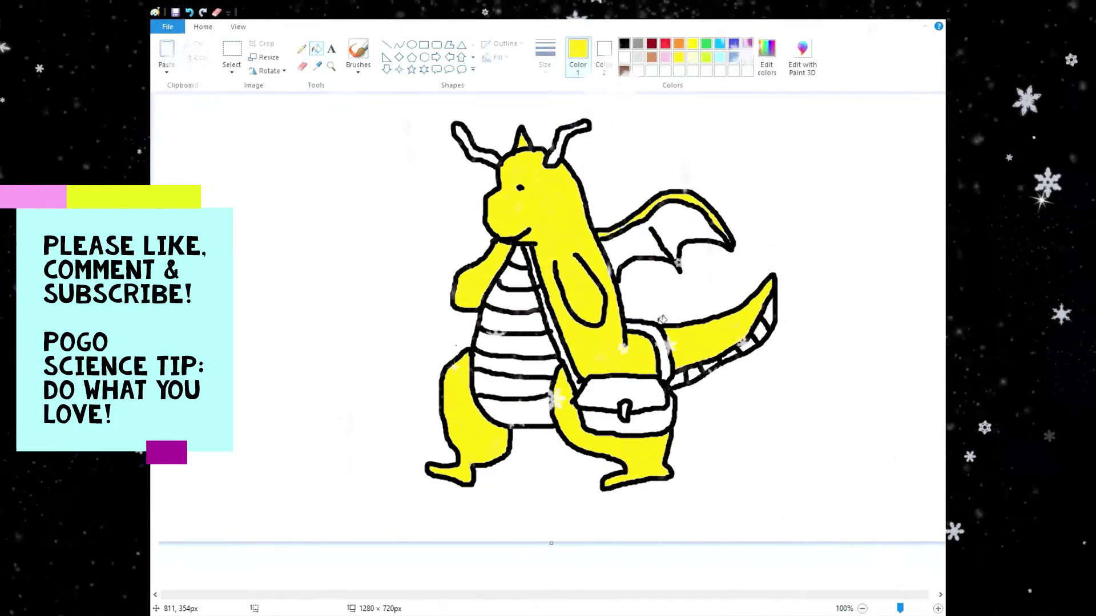
pyautogui.click(691, 59)
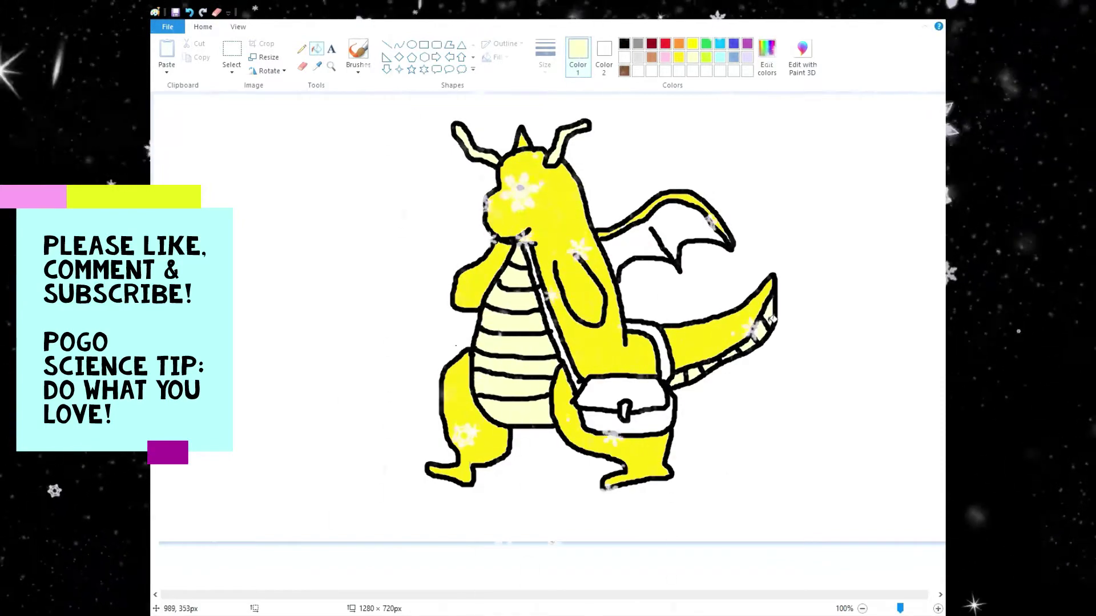
# Fill the shoulder bag's straps, flap and lower part with brown, and the wing membrane with turquoise blue
pyautogui.click(627, 73)
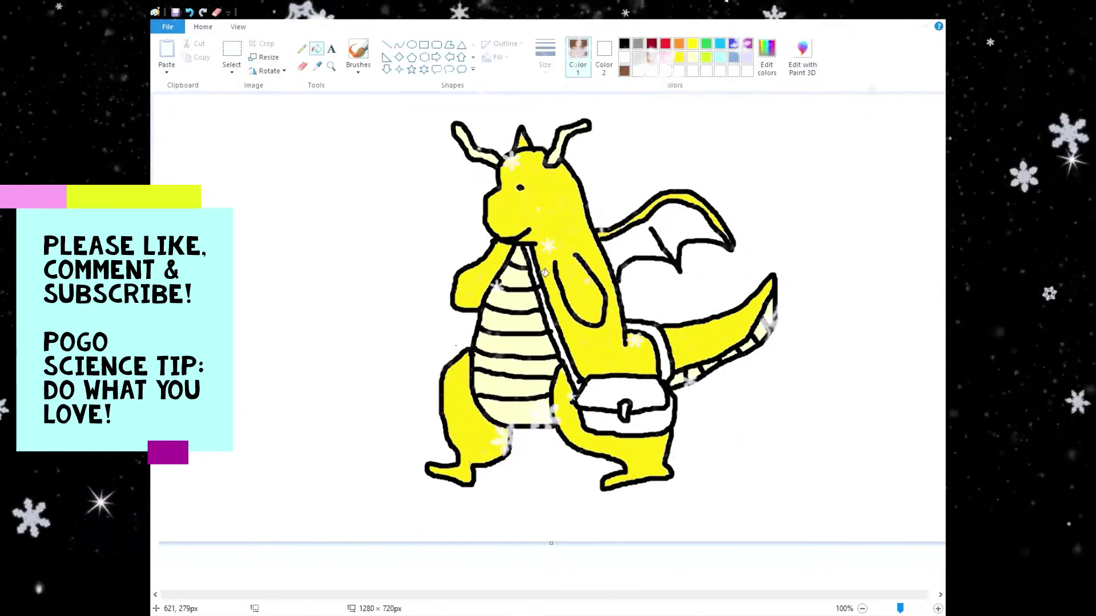
pyautogui.click(536, 277)
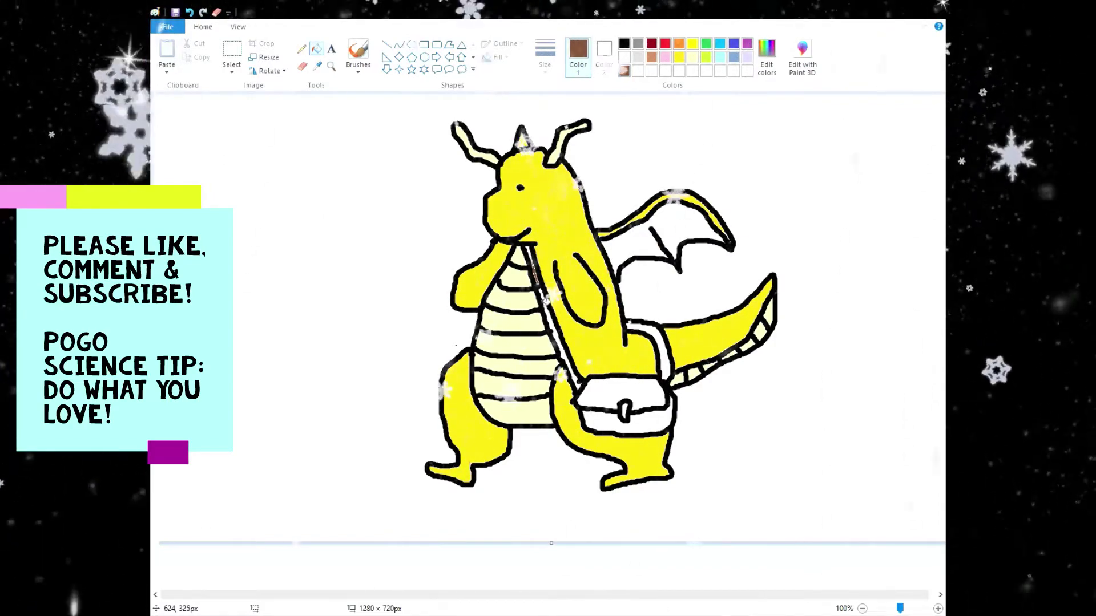
pyautogui.click(543, 298)
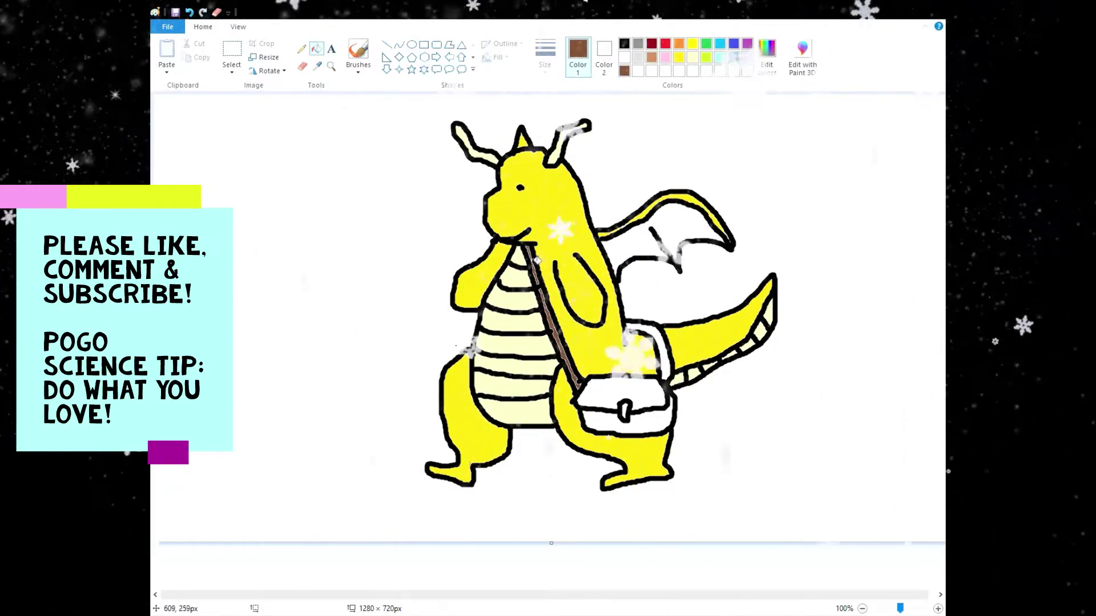
pyautogui.click(615, 402)
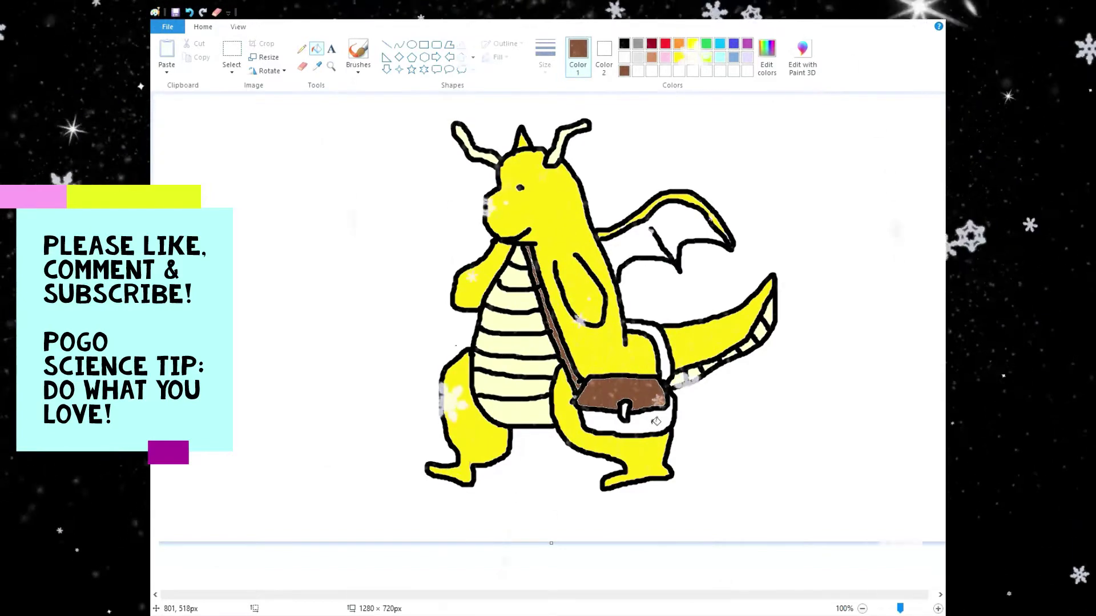
pyautogui.scroll(1, 731, 378)
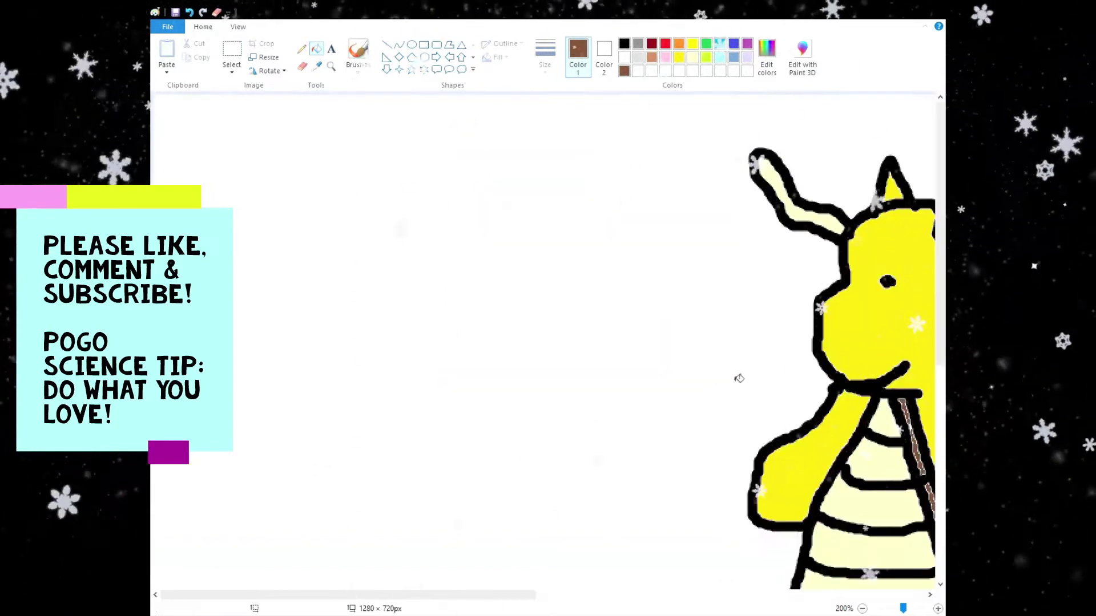
pyautogui.scroll(-5, 790, 379)
pyautogui.moveTo(518, 601); pyautogui.dragTo(809, 601)
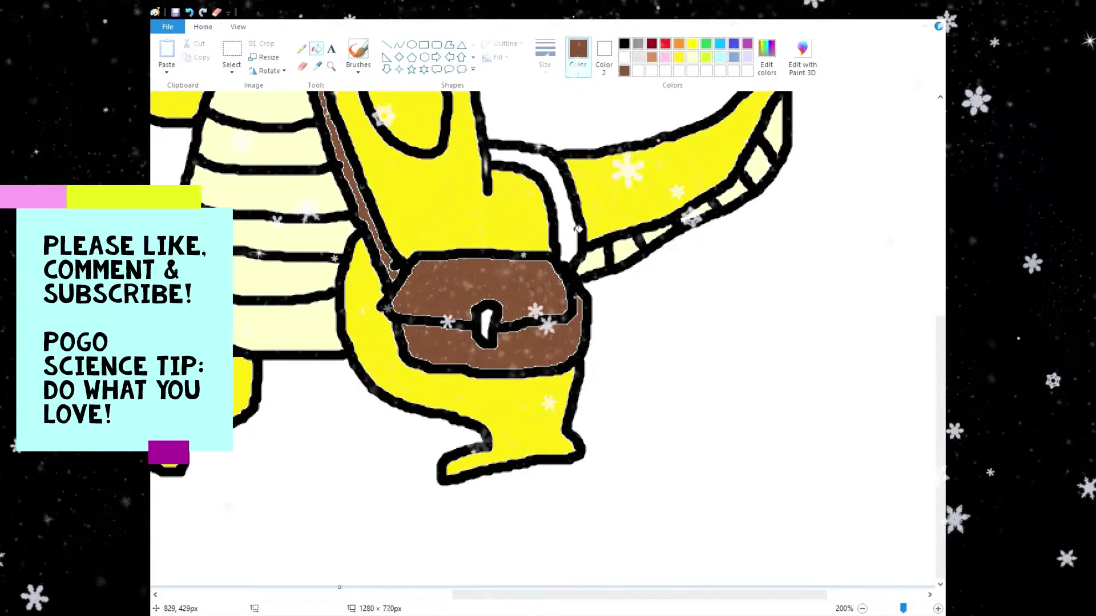
pyautogui.scroll(-1, 563, 256)
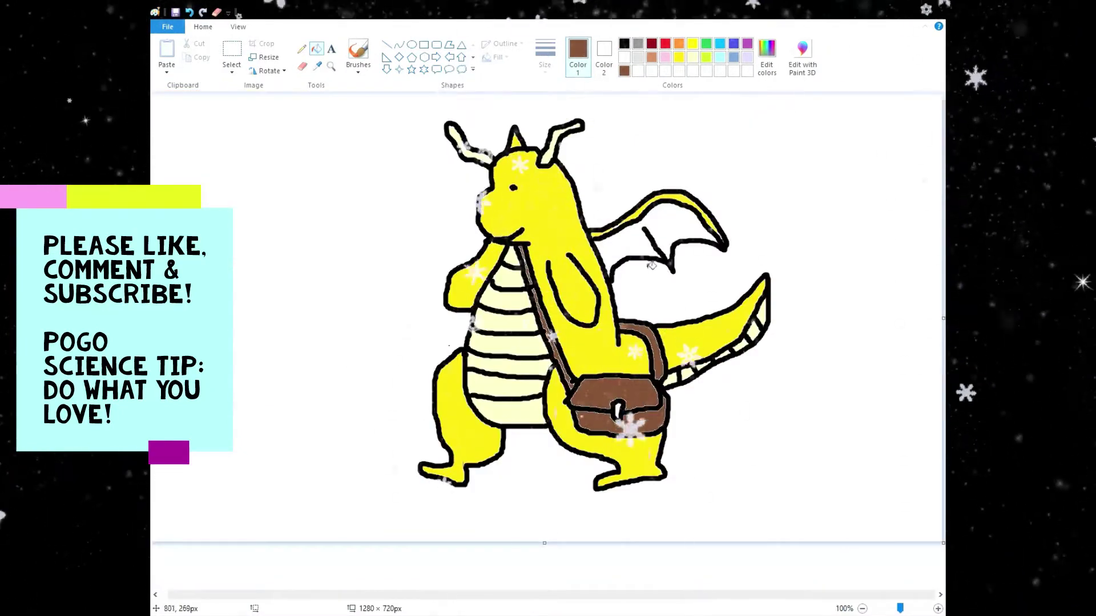
pyautogui.click(720, 44)
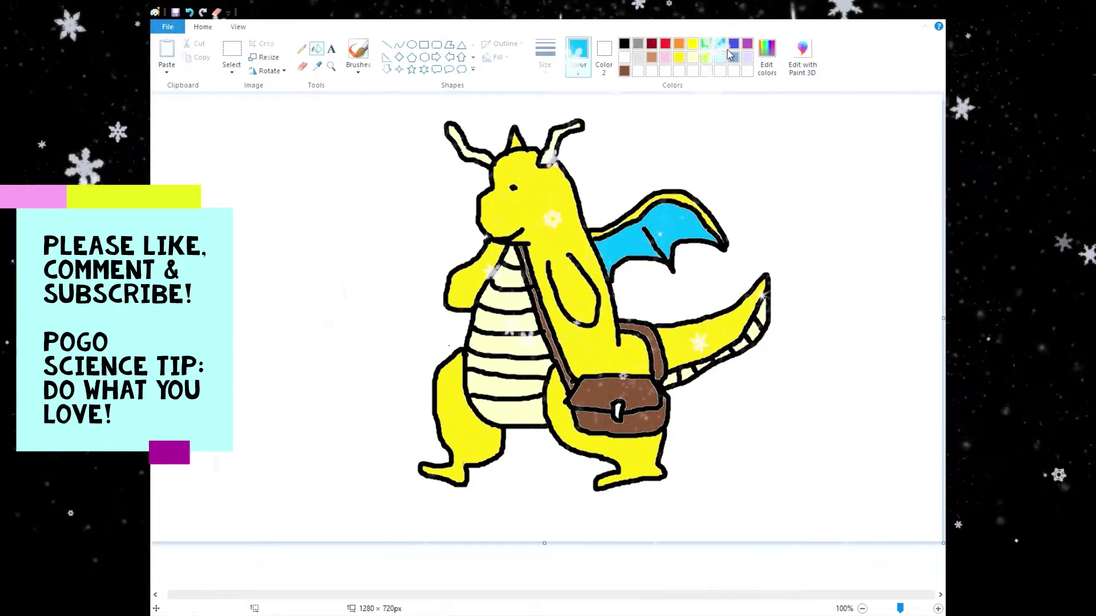
# Brush a thin green hill line behind the dragon, running from the arm side and sloping down past the tail to the canvas corner
pyautogui.click(359, 69)
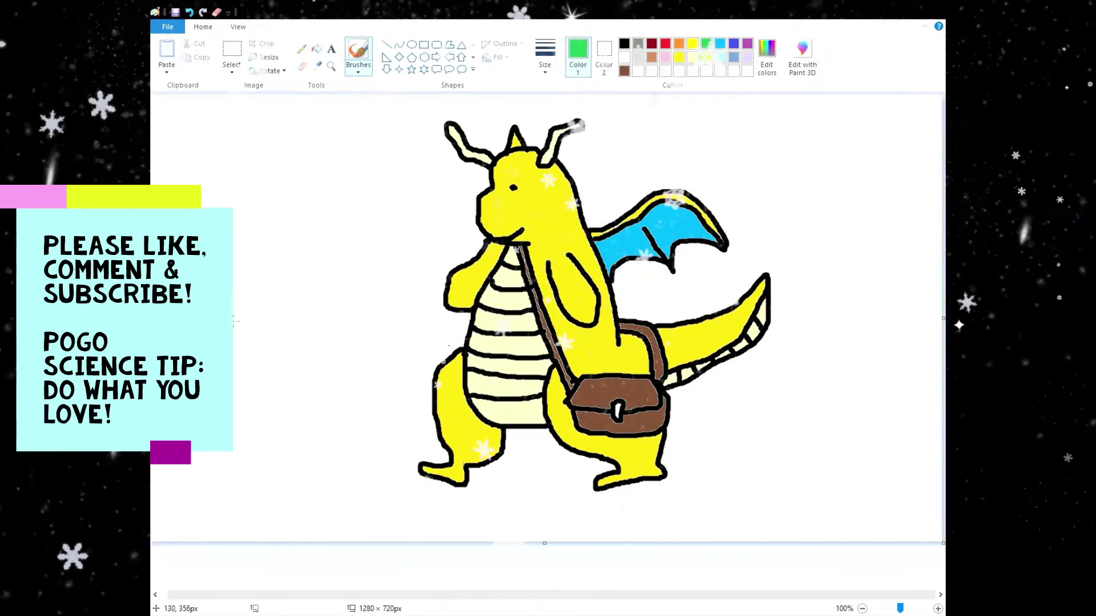
pyautogui.moveTo(236, 316); pyautogui.dragTo(284, 315)
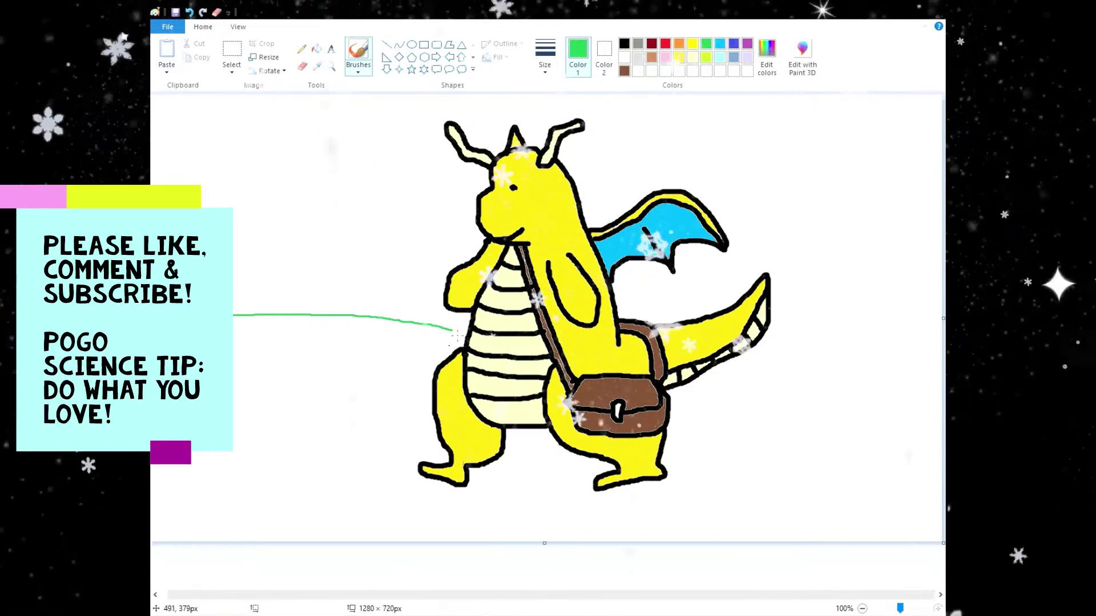
pyautogui.moveTo(457, 337); pyautogui.dragTo(468, 340)
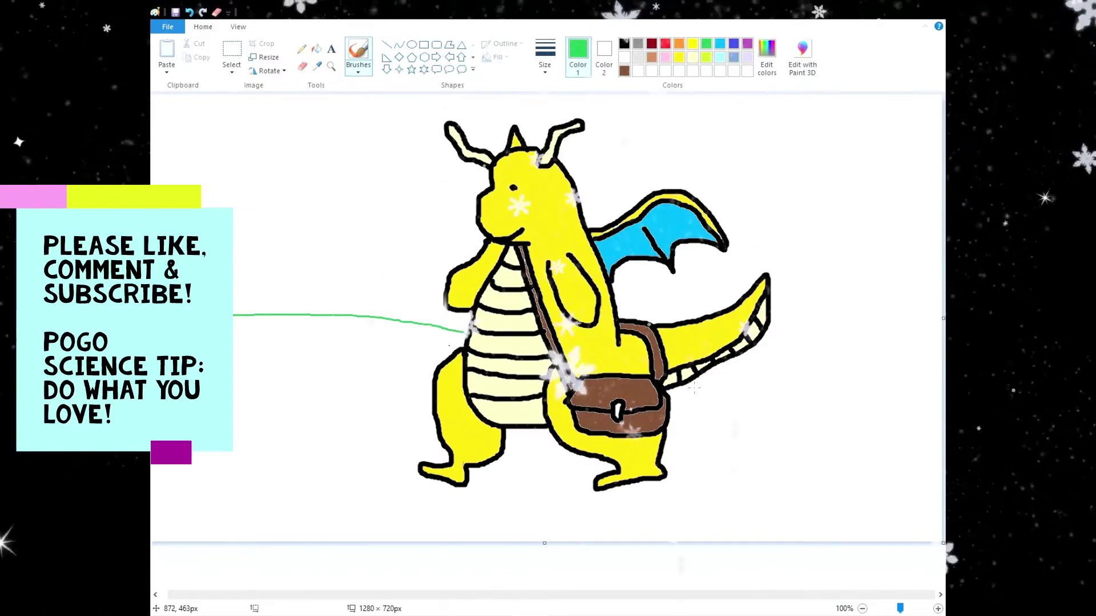
pyautogui.moveTo(688, 382)
pyautogui.mouseDown()
pyautogui.moveTo(855, 462)
pyautogui.moveTo(942, 540)
pyautogui.mouseUp()
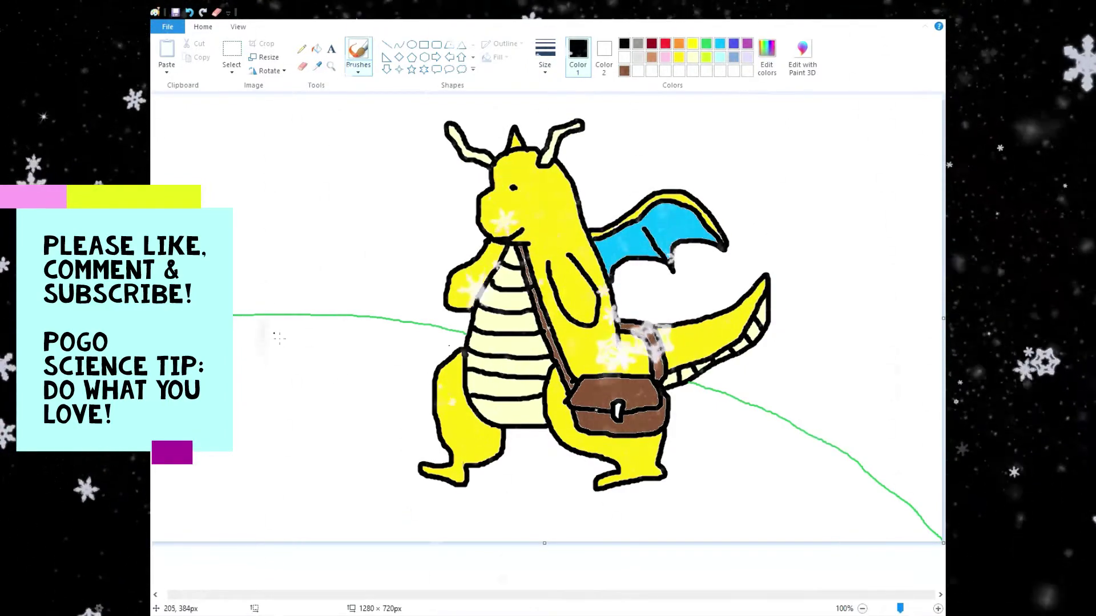
# Brush four small black zigzag grass tufts on the hill, two on each side of the dragon
pyautogui.moveTo(282, 331); pyautogui.dragTo(285, 342)
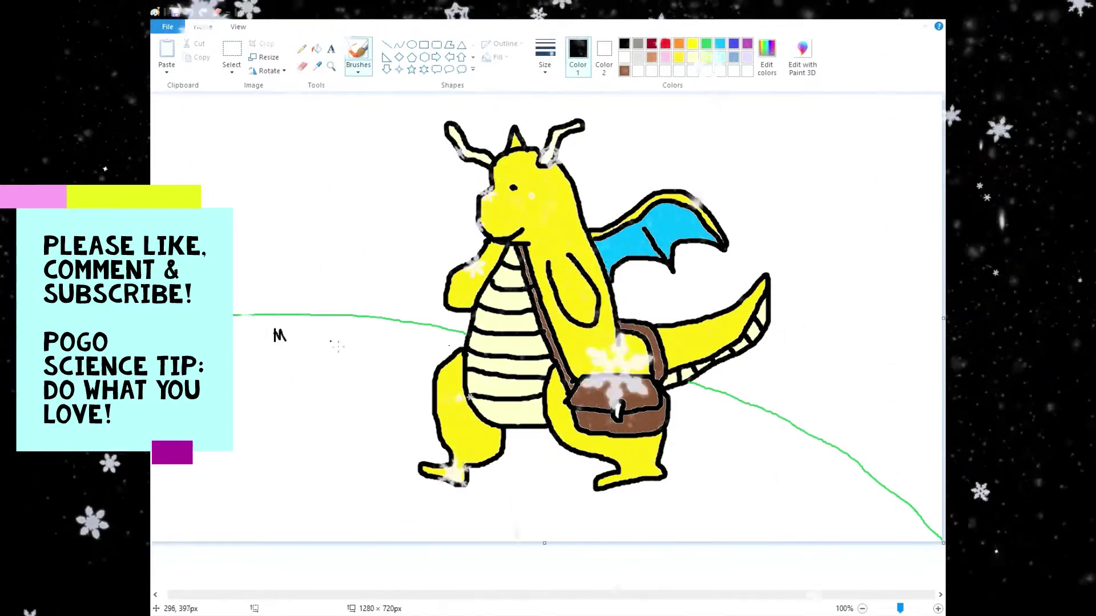
pyautogui.moveTo(356, 346)
pyautogui.mouseDown()
pyautogui.moveTo(362, 331)
pyautogui.moveTo(390, 344)
pyautogui.mouseUp()
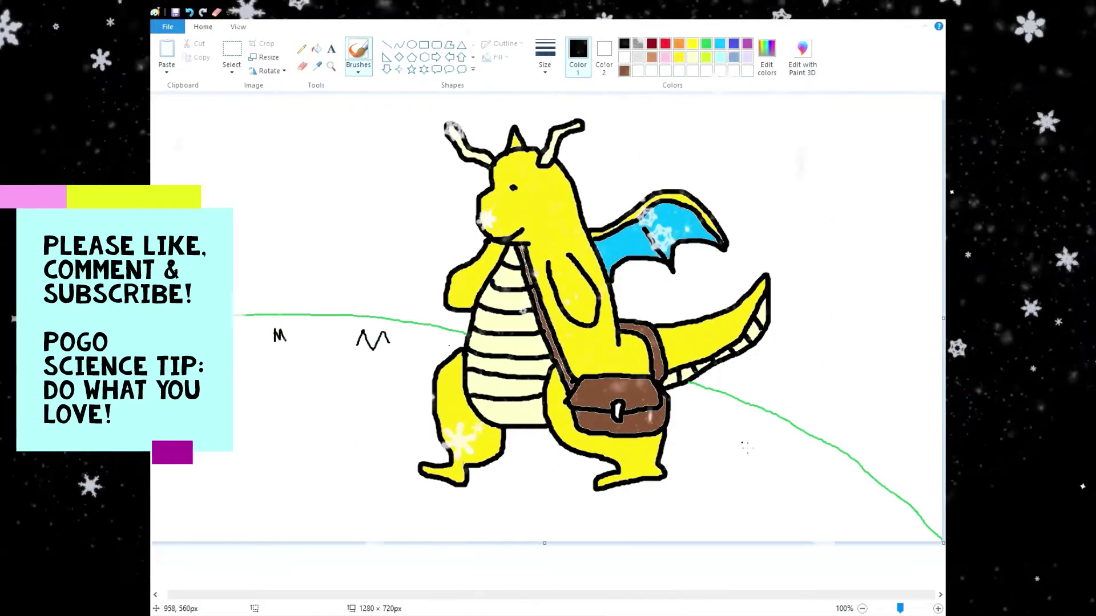
pyautogui.moveTo(743, 449)
pyautogui.mouseDown()
pyautogui.moveTo(748, 435)
pyautogui.moveTo(762, 449)
pyautogui.mouseUp()
pyautogui.moveTo(823, 500)
pyautogui.mouseDown()
pyautogui.moveTo(827, 484)
pyautogui.moveTo(849, 502)
pyautogui.mouseUp()
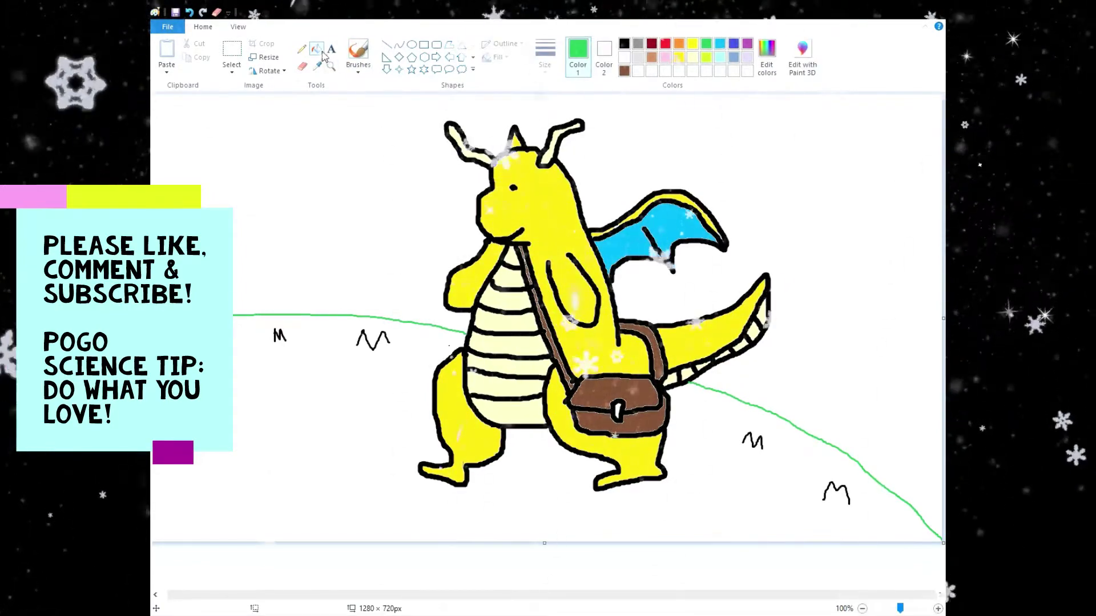
# Try to fill the ground below the hill line with green, and undo the fill
pyautogui.click(270, 427)
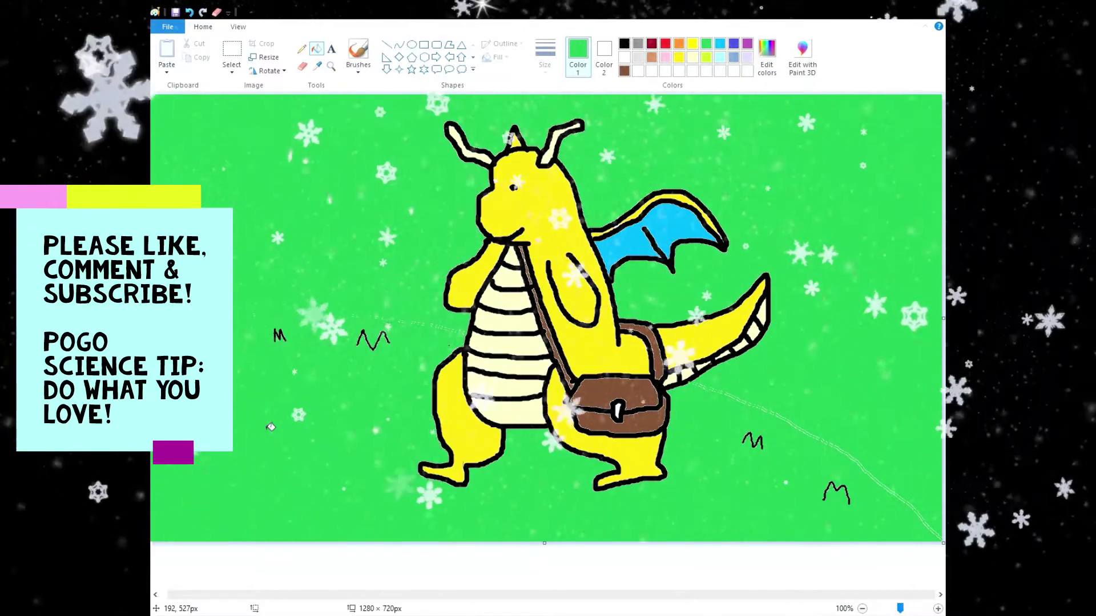
pyautogui.rightClick(267, 358)
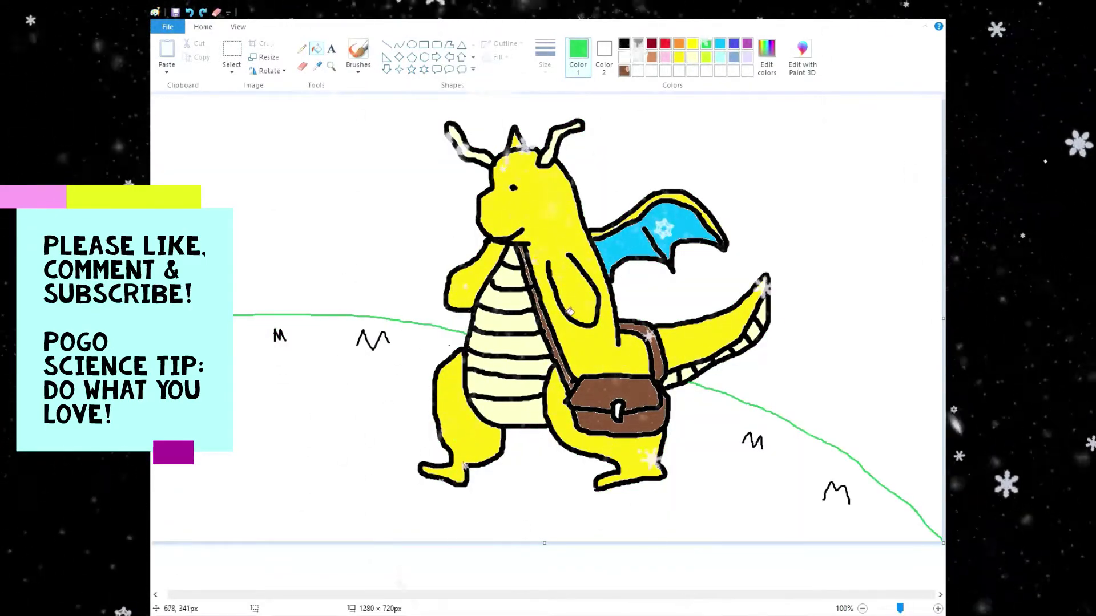
# Extend the green hill line to meet both canvas edges, and fill the ground below it with green
pyautogui.scroll(1, 287, 612)
pyautogui.moveTo(441, 597); pyautogui.dragTo(342, 595)
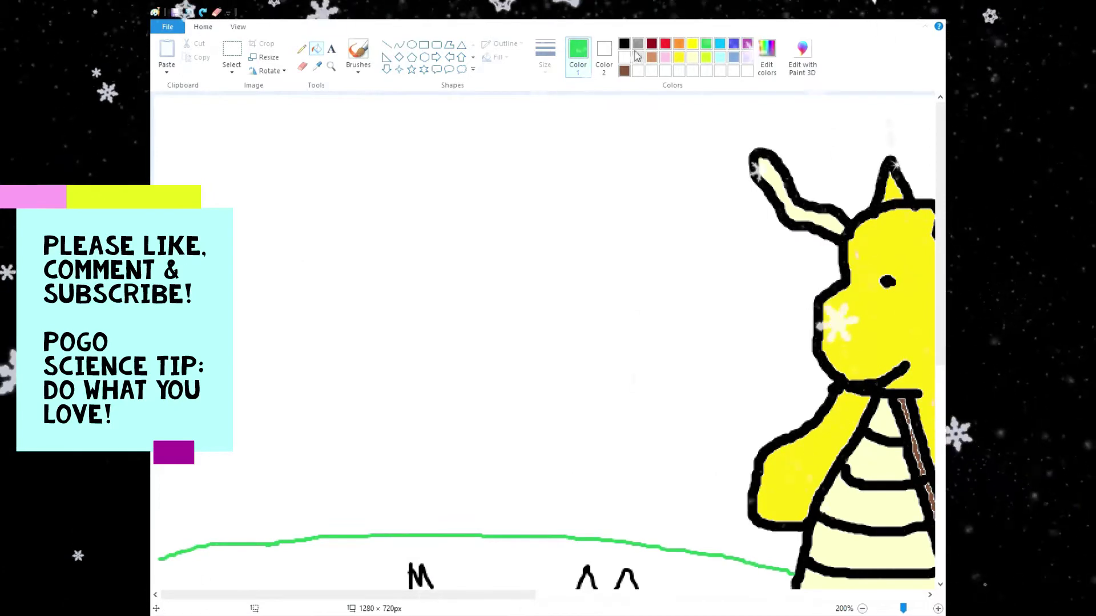
pyautogui.click(368, 61)
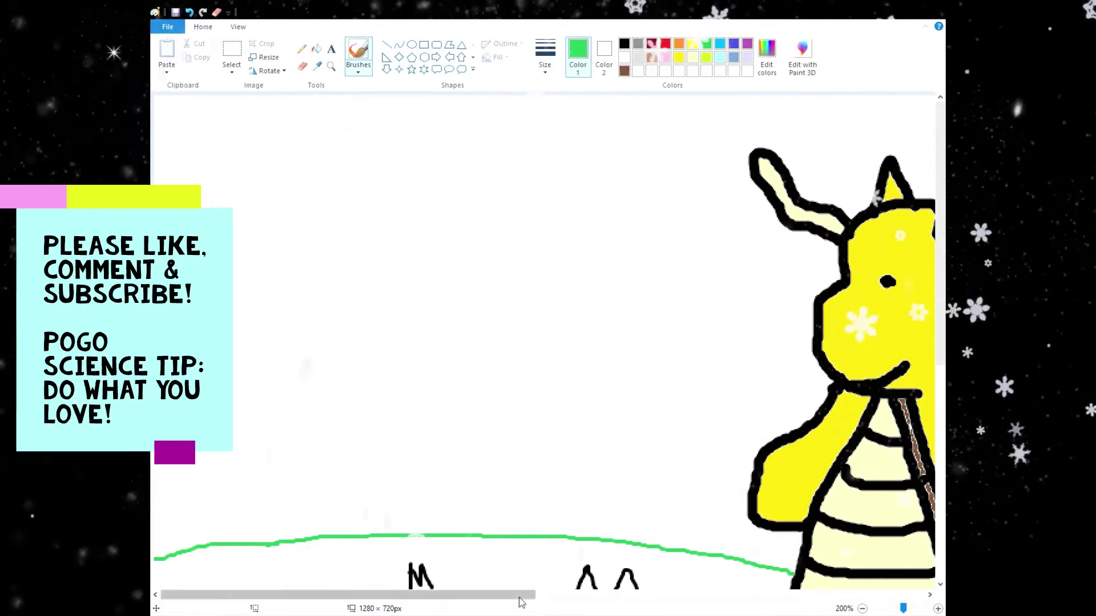
pyautogui.moveTo(519, 597); pyautogui.dragTo(919, 597)
pyautogui.scroll(-5, 774, 467)
pyautogui.scroll(-1, 922, 598)
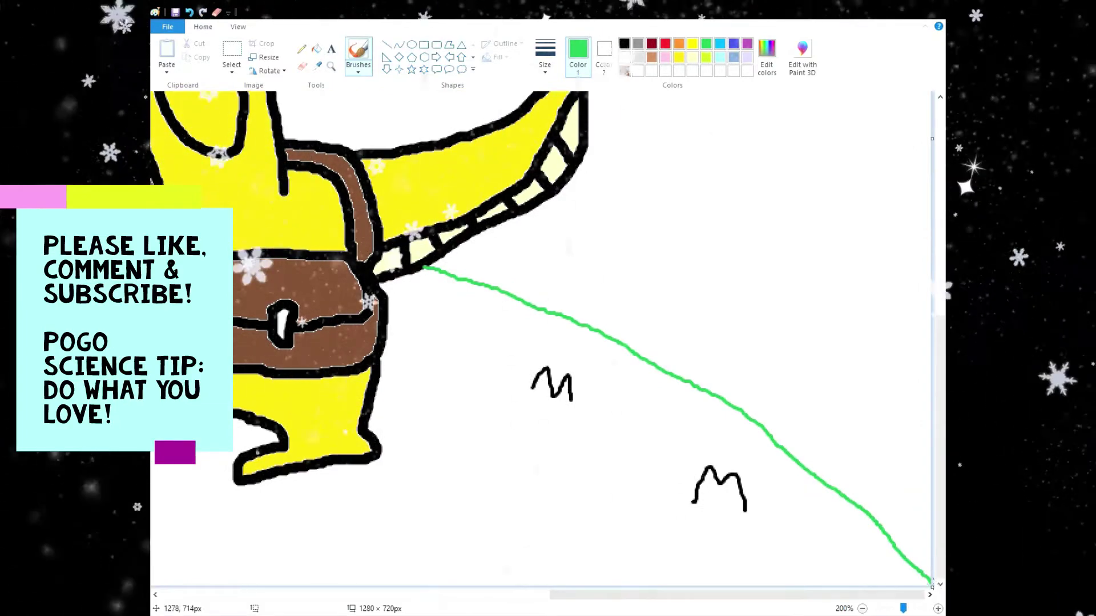
pyautogui.scroll(-2, 534, 398)
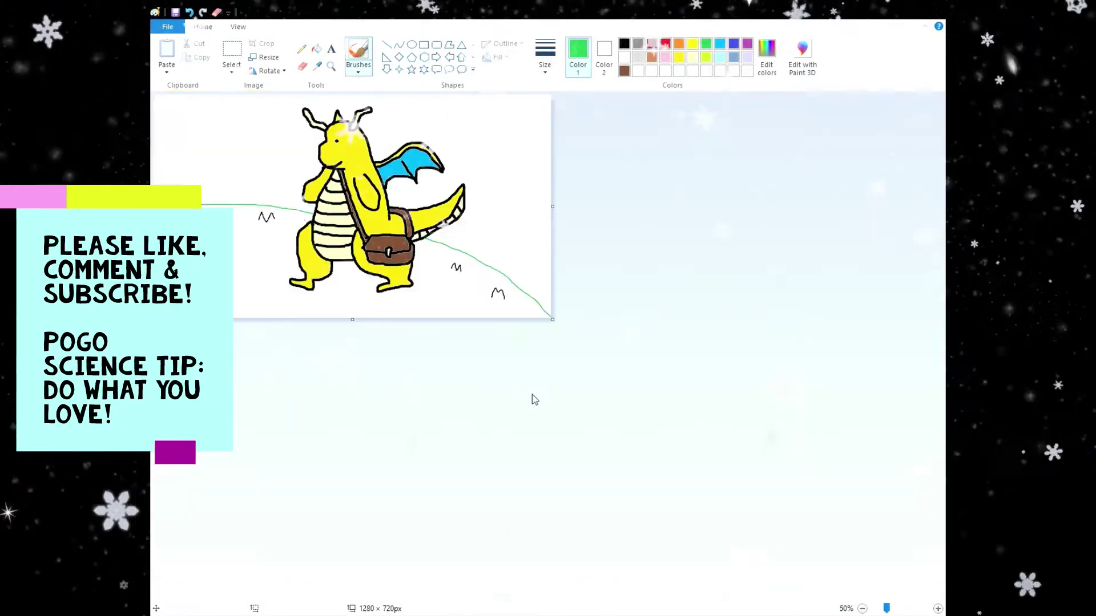
pyautogui.scroll(1, 474, 375)
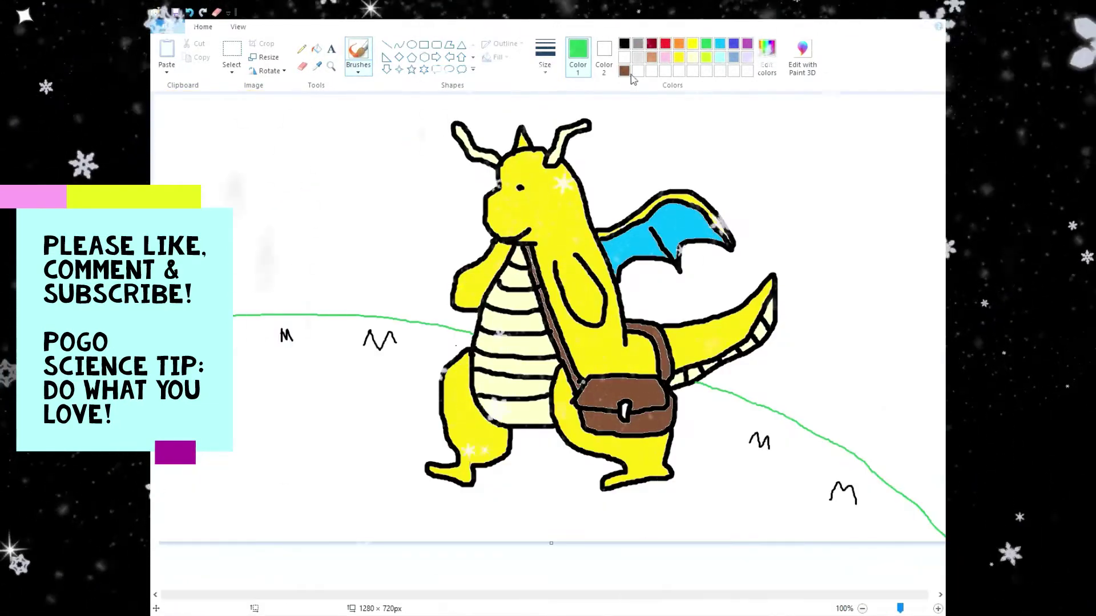
pyautogui.click(315, 48)
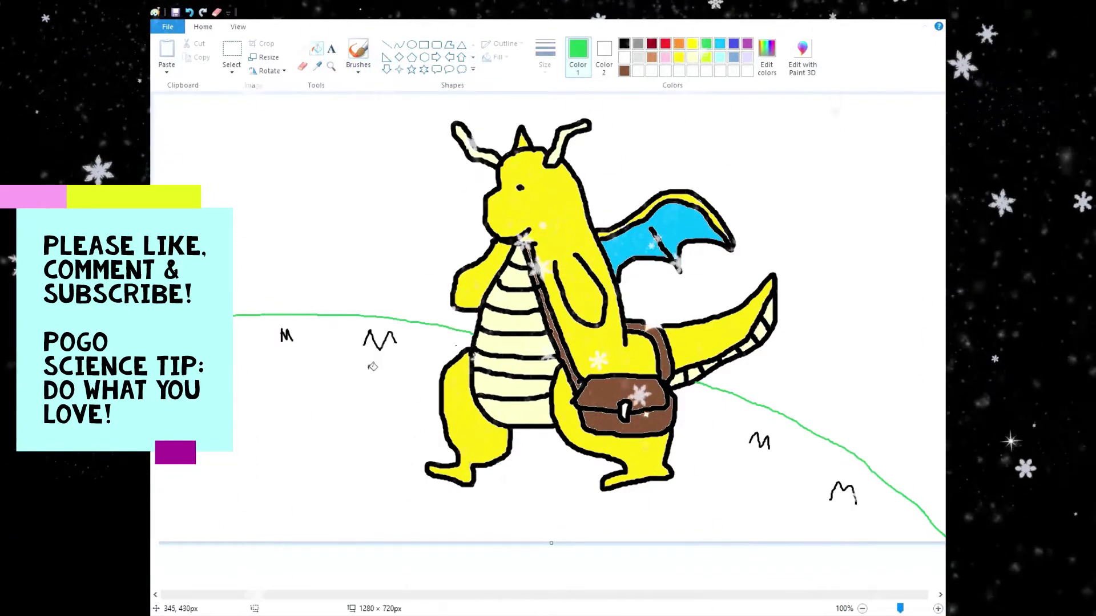
pyautogui.click(342, 394)
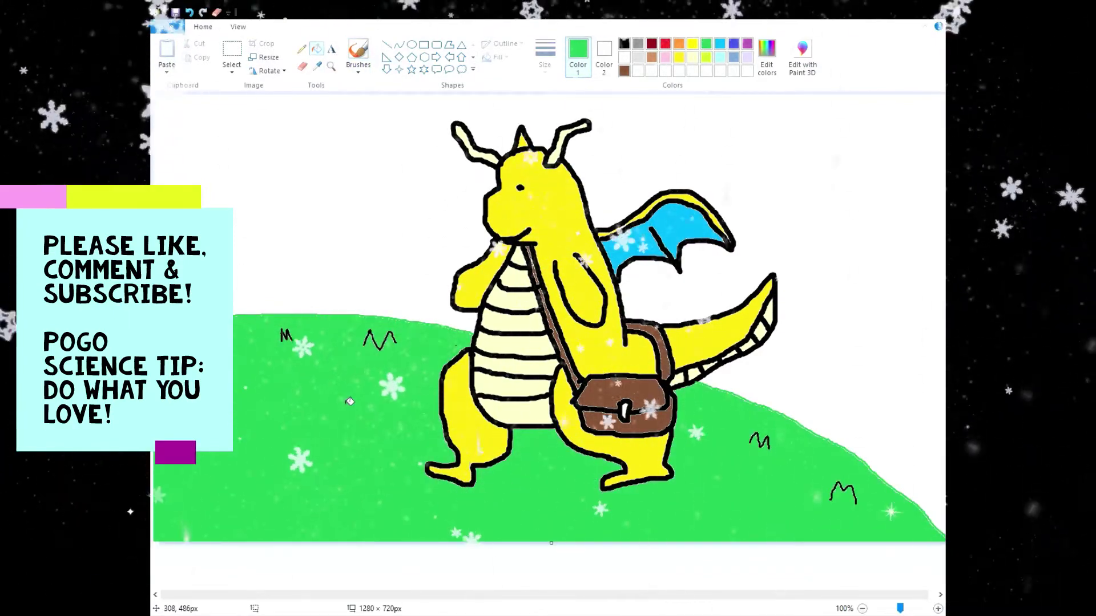
# Brush a black outline of a small flower with round petals, a stem and two leaves in front of the dragon
pyautogui.click(624, 43)
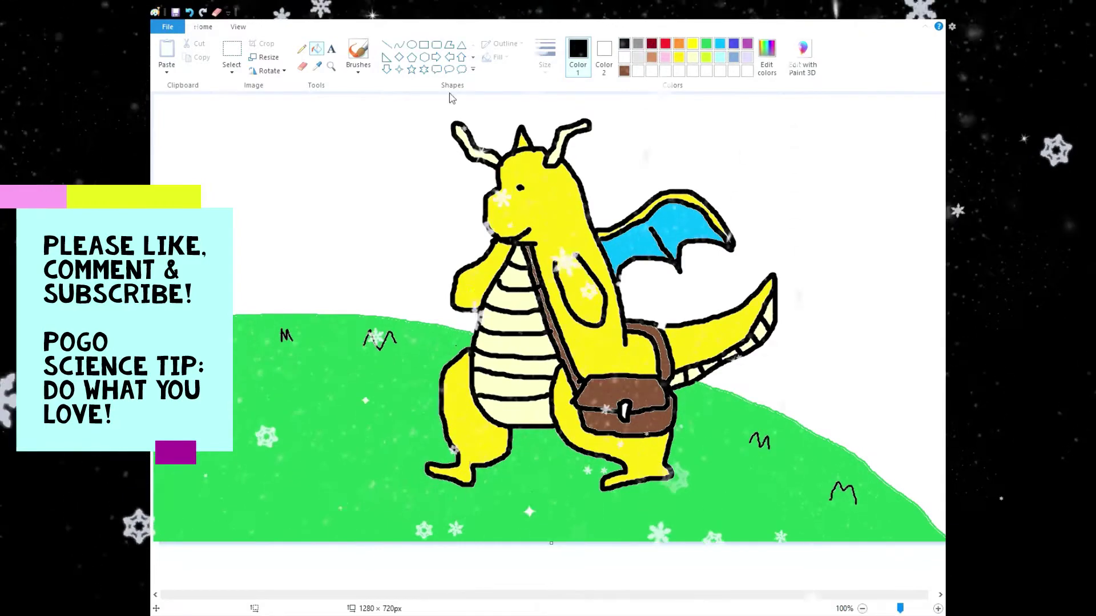
pyautogui.click(361, 62)
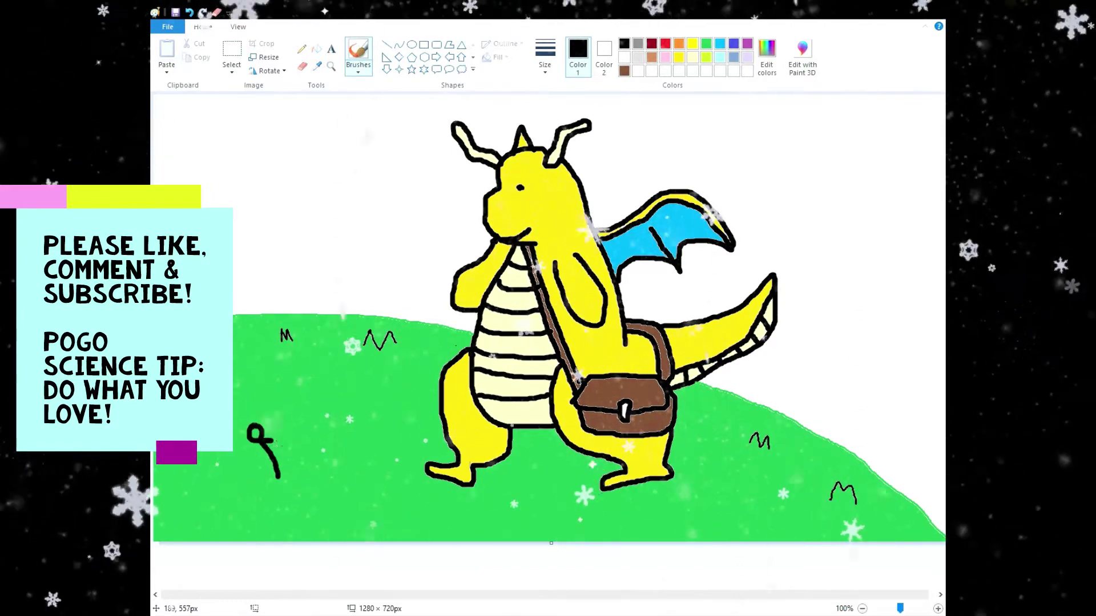
pyautogui.moveTo(275, 428)
pyautogui.mouseDown()
pyautogui.moveTo(261, 430)
pyautogui.moveTo(262, 414)
pyautogui.moveTo(258, 428)
pyautogui.mouseUp()
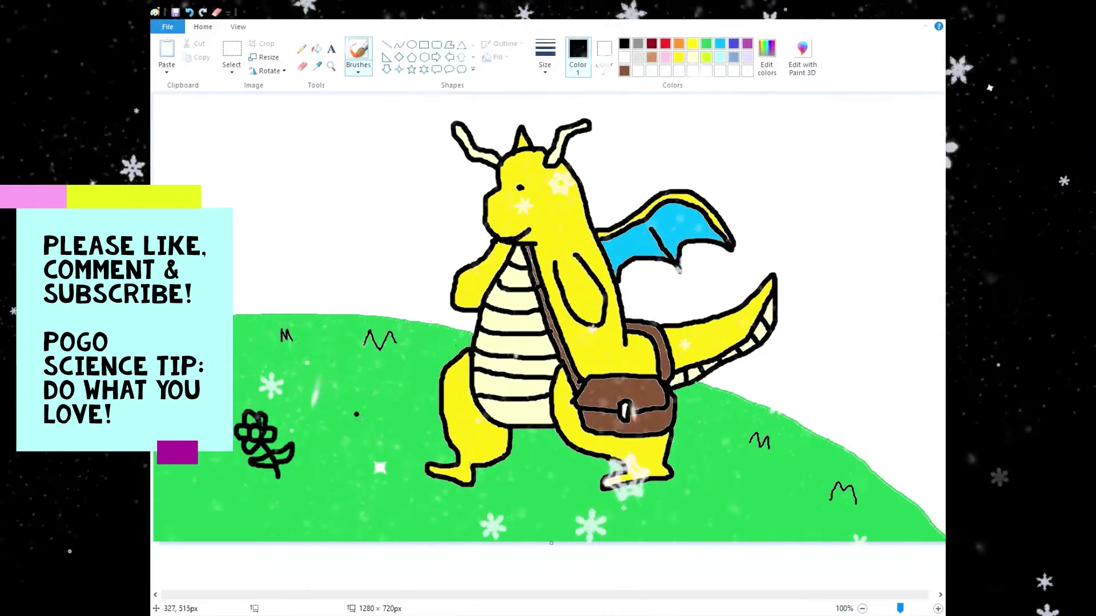
# Fill the flower's center with red and its petals and leaves with yellow, undoing any fill that recolors the outline
pyautogui.keyDown('ctrl'); pyautogui.scroll(1, 357, 415); pyautogui.keyUp('ctrl')
pyautogui.scroll(-3, 612, 428)
pyautogui.scroll(-2, 511, 419)
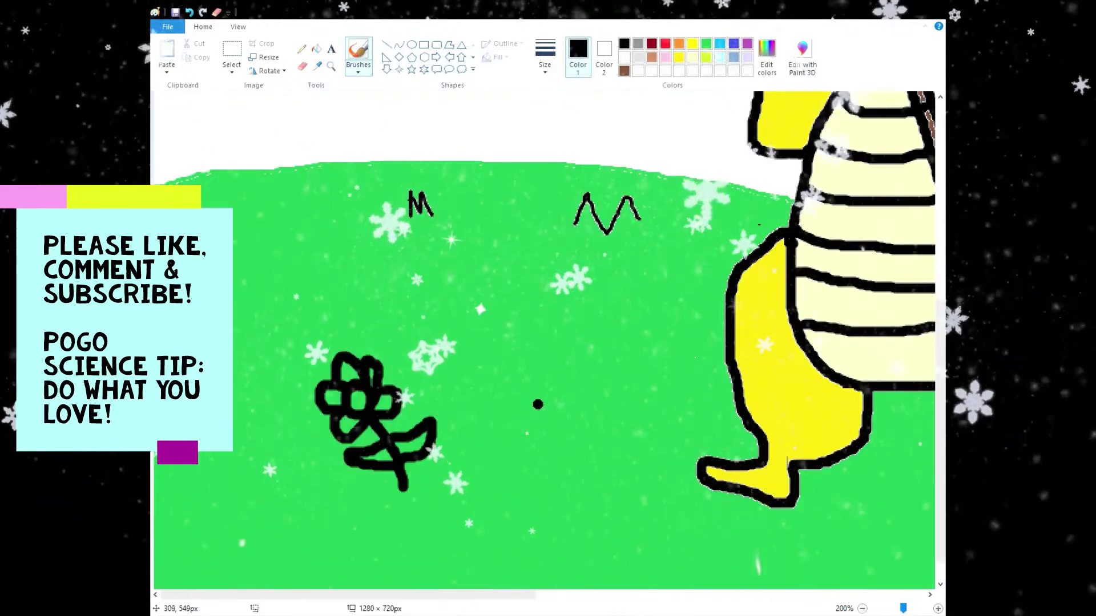
pyautogui.click(666, 45)
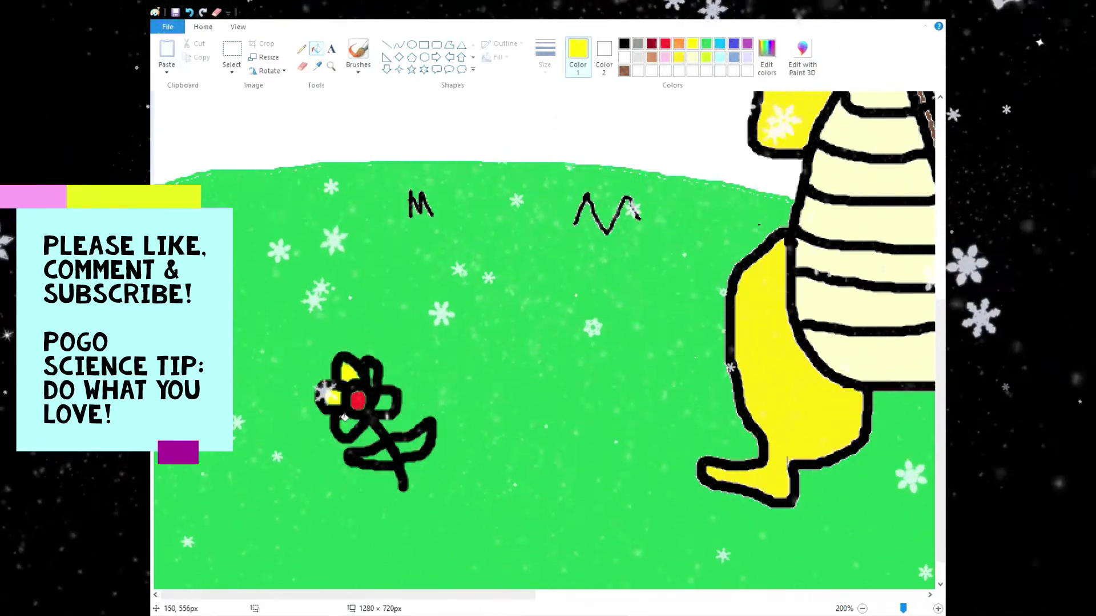
pyautogui.click(376, 386)
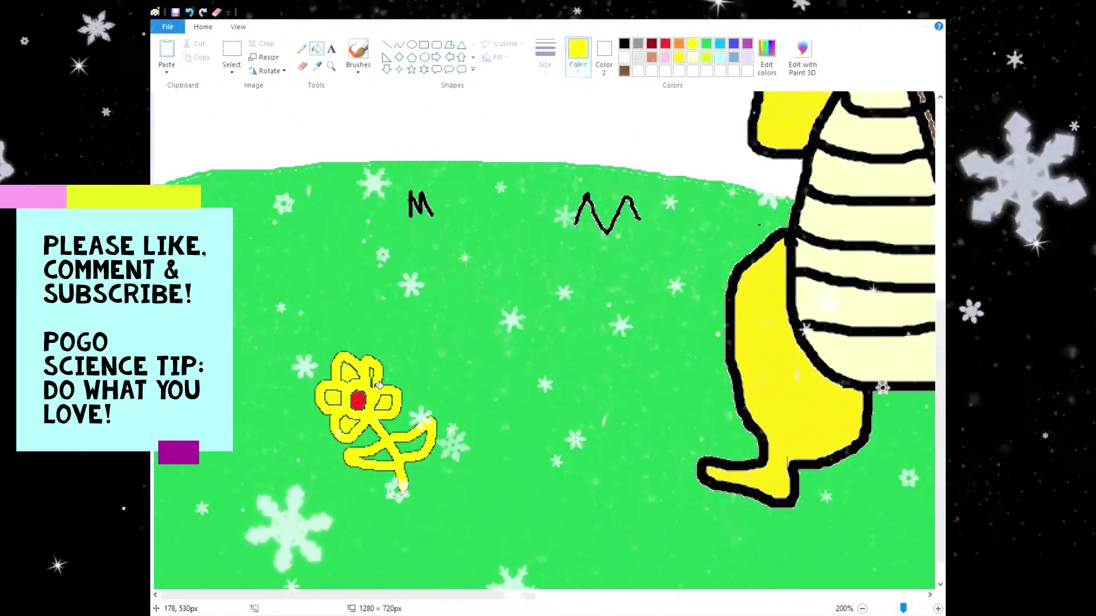
pyautogui.hotkey('ctrl', 'z')
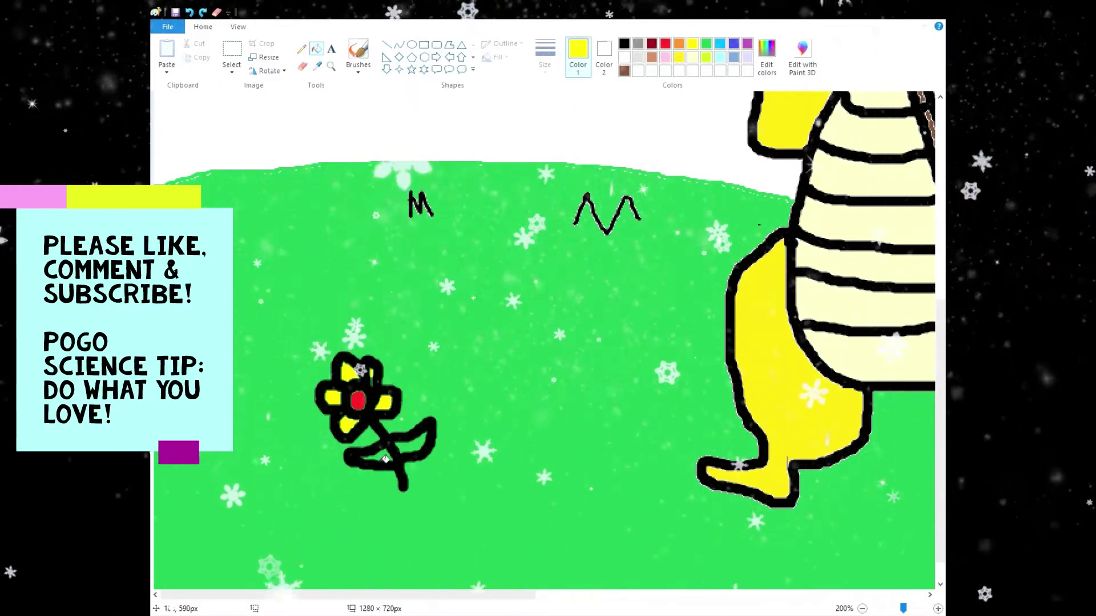
pyautogui.scroll(-1, 502, 355)
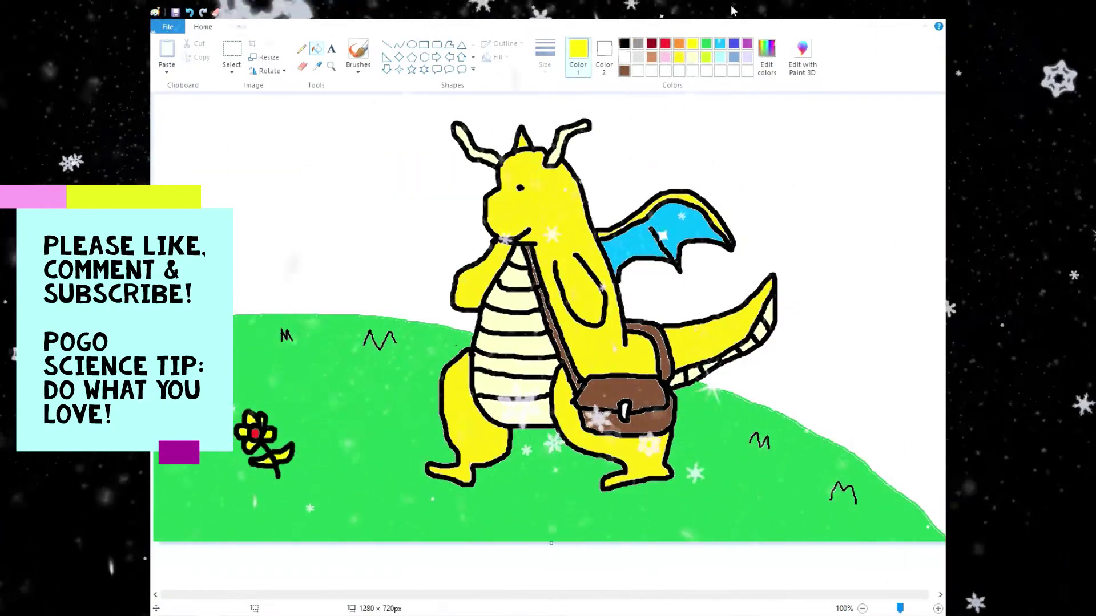
# Draw a second black-outlined flower between the first one and the dragon, with a turquoise center and pink petals and leaves
pyautogui.click(624, 44)
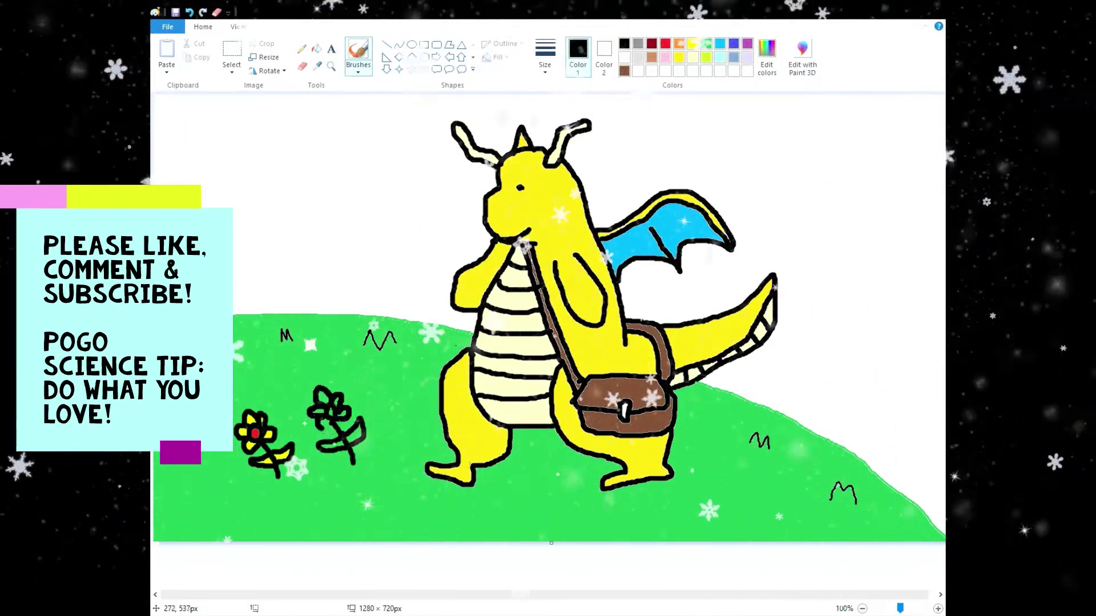
pyautogui.click(720, 44)
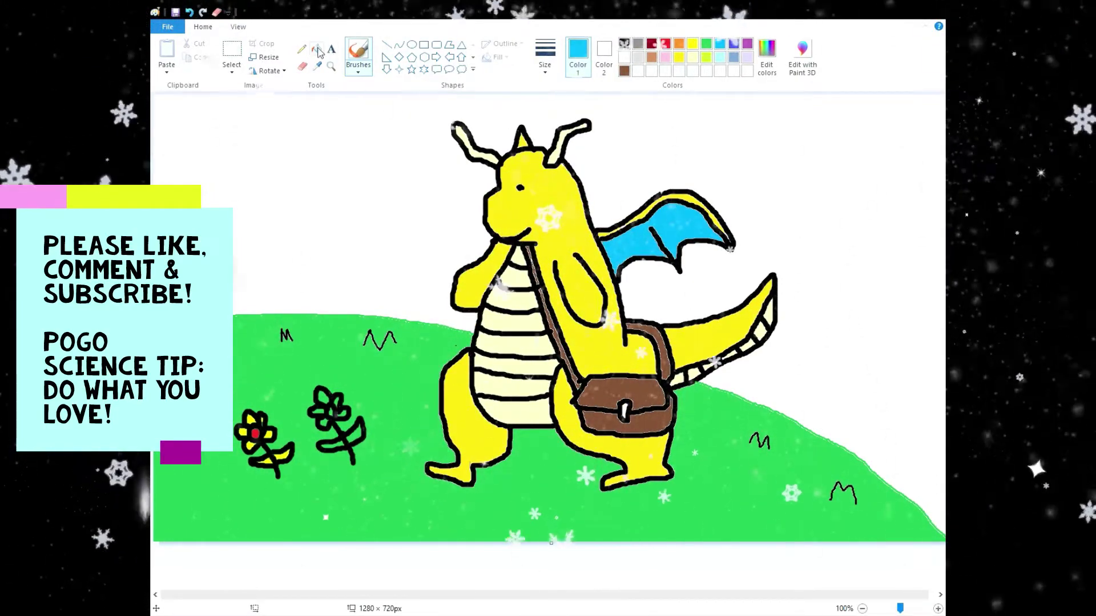
pyautogui.click(332, 412)
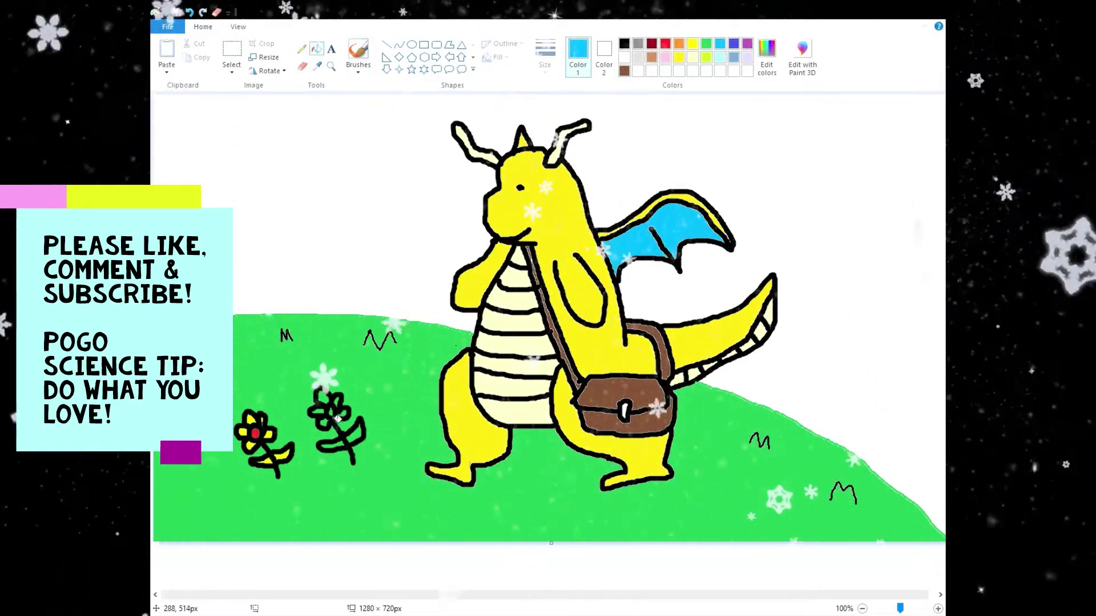
pyautogui.click(665, 57)
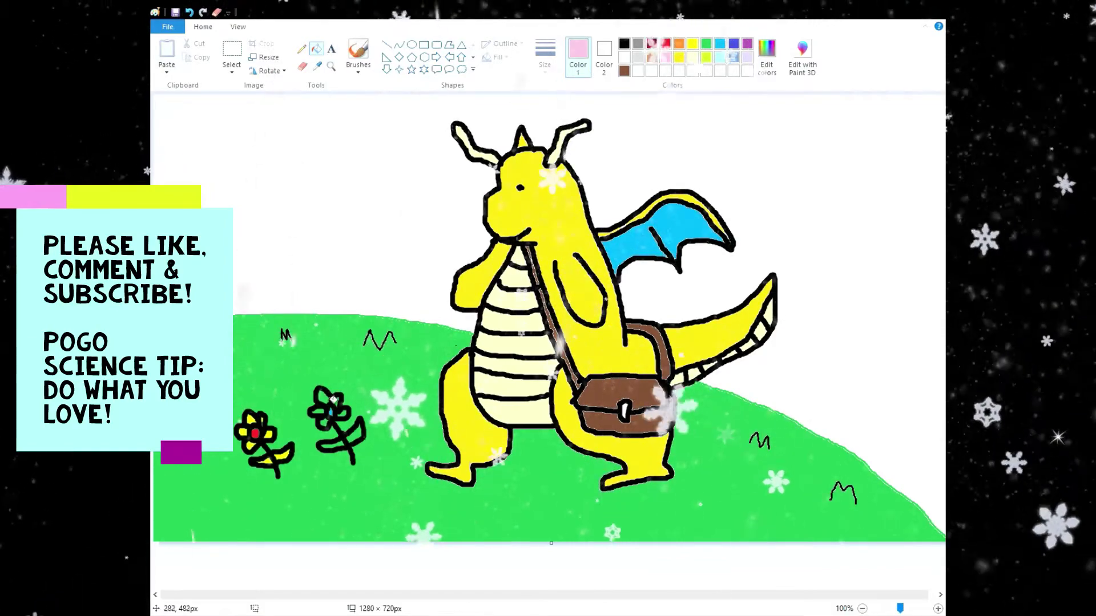
pyautogui.click(324, 398)
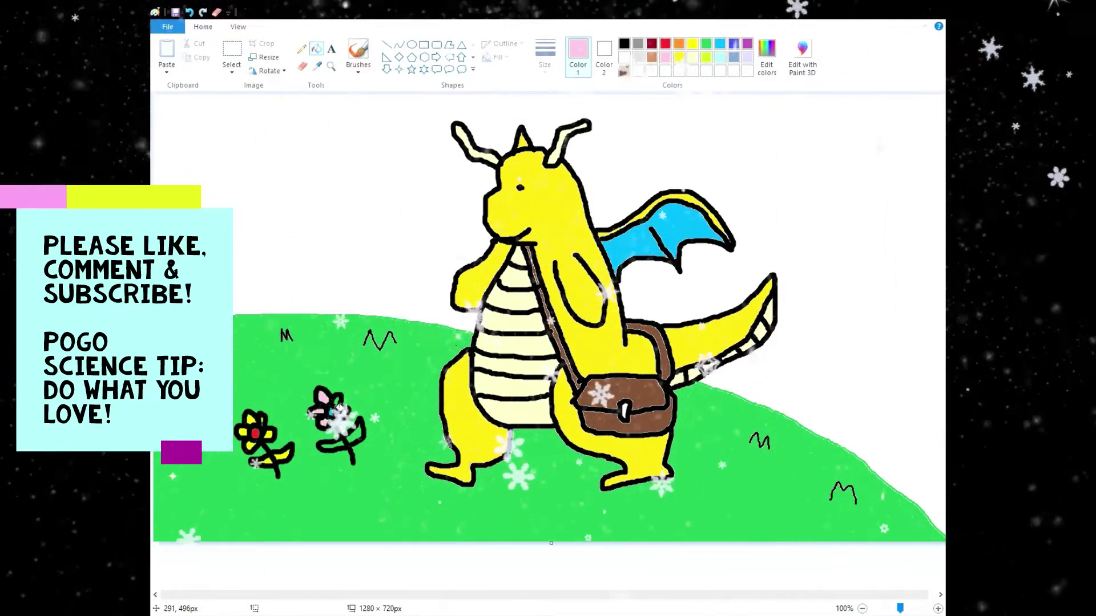
pyautogui.click(358, 438)
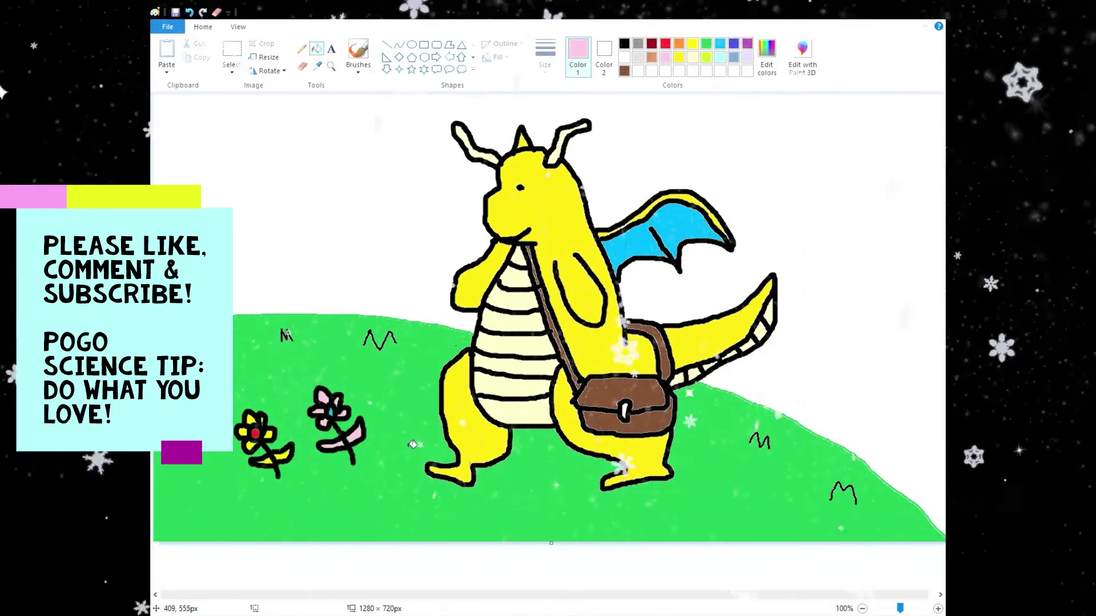
# Draw a black-outlined flower in the dragon's raised hand, with a yellow center and green petals and leaves
pyautogui.scroll(-1, 412, 442)
pyautogui.scroll(1, 364, 317)
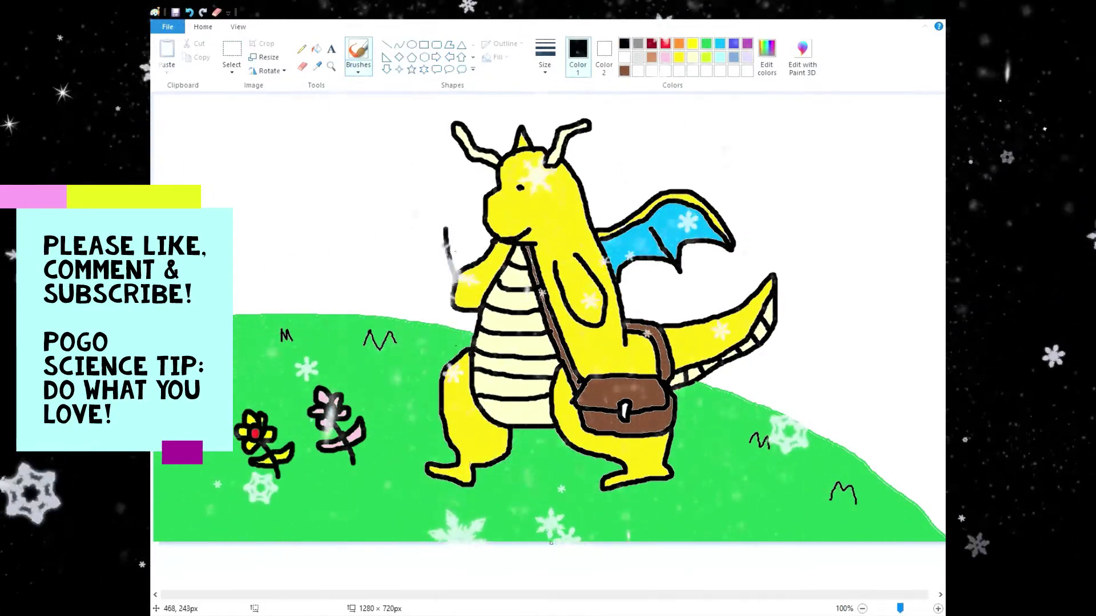
pyautogui.moveTo(444, 248)
pyautogui.mouseDown()
pyautogui.moveTo(430, 253)
pyautogui.moveTo(448, 260)
pyautogui.moveTo(462, 249)
pyautogui.mouseUp()
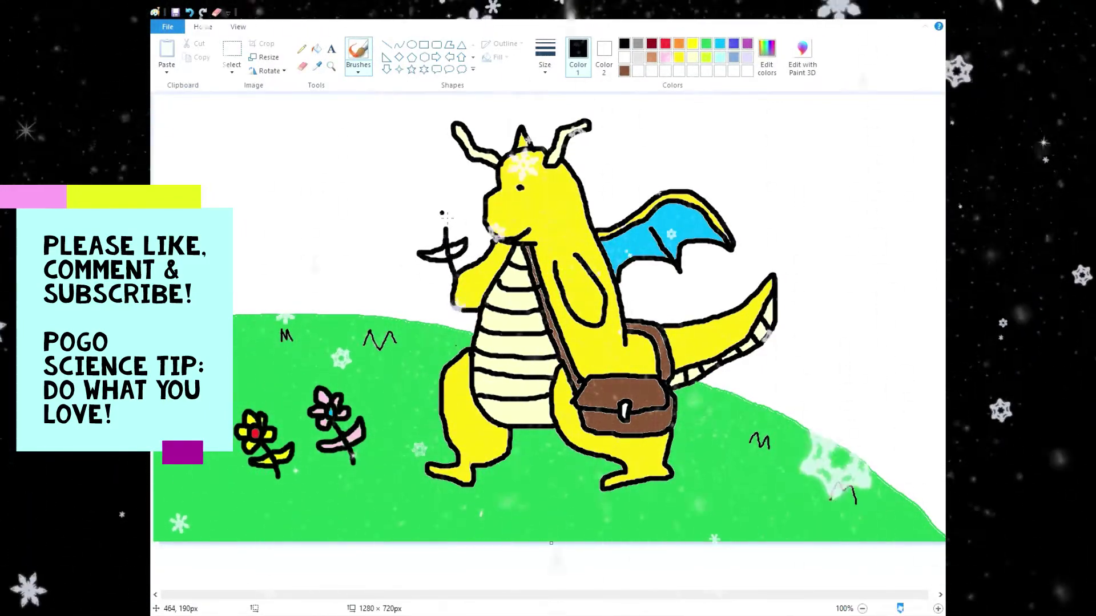
pyautogui.moveTo(441, 213); pyautogui.dragTo(437, 219)
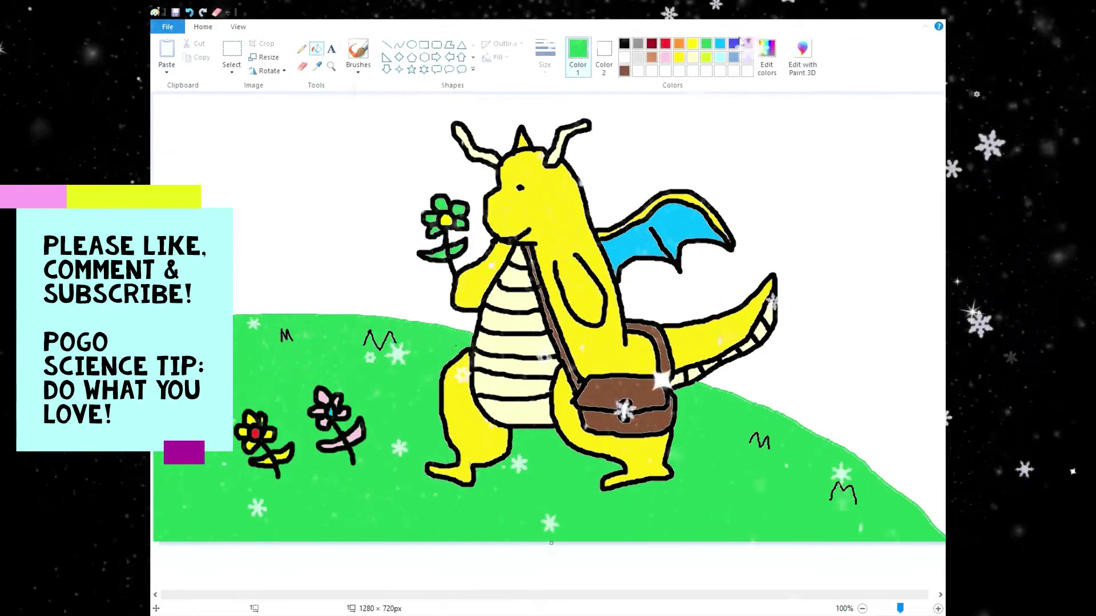
# Fill the sky with pale blue and brush near-white cloud outlines in front of the dragon, above its wing and beyond its tail
pyautogui.click(720, 57)
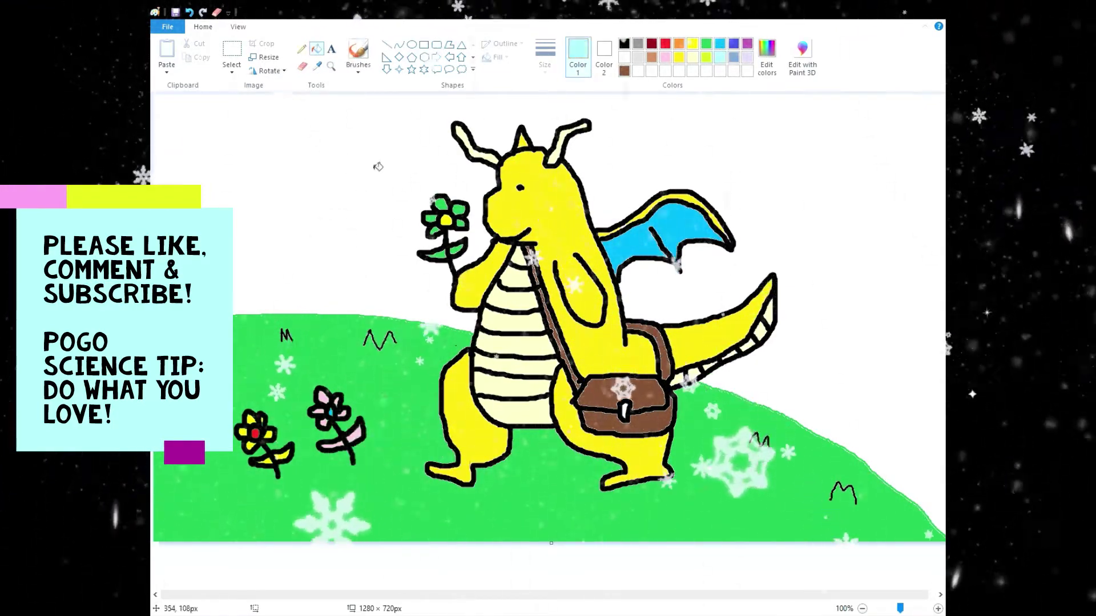
pyautogui.click(361, 171)
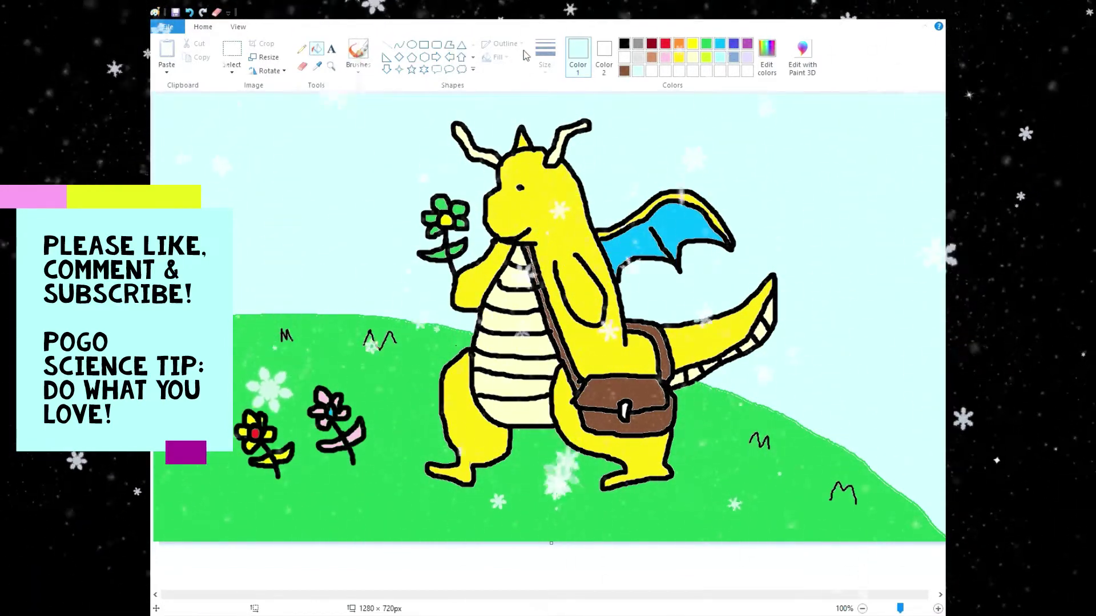
pyautogui.click(358, 51)
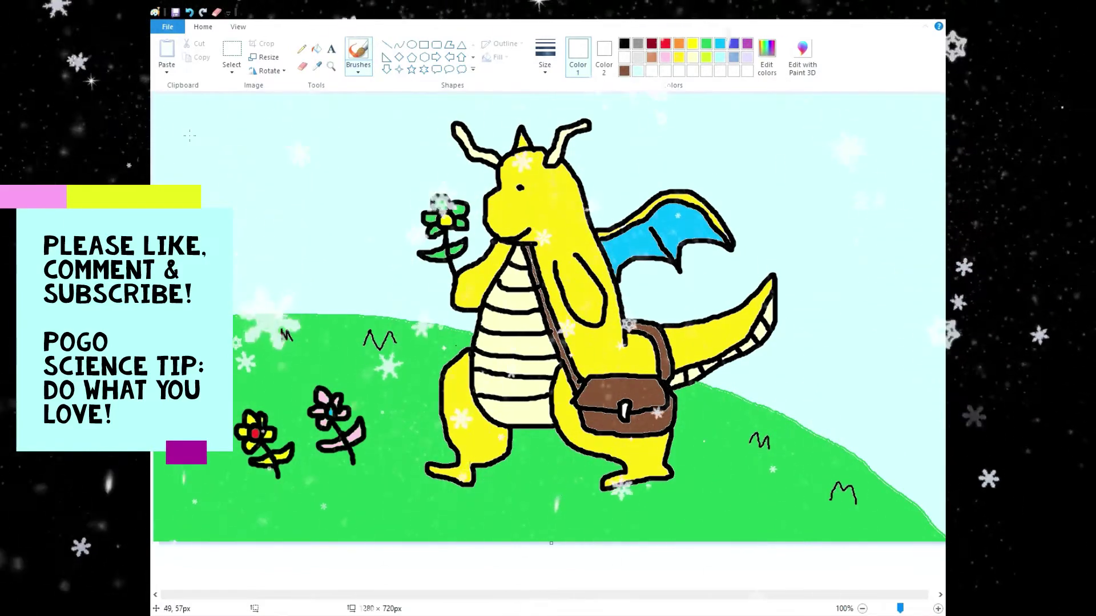
pyautogui.moveTo(213, 123)
pyautogui.mouseDown()
pyautogui.moveTo(240, 119)
pyautogui.moveTo(255, 131)
pyautogui.moveTo(289, 119)
pyautogui.moveTo(303, 134)
pyautogui.moveTo(308, 119)
pyautogui.moveTo(332, 120)
pyautogui.moveTo(333, 138)
pyautogui.moveTo(351, 143)
pyautogui.moveTo(329, 198)
pyautogui.moveTo(317, 184)
pyautogui.moveTo(292, 202)
pyautogui.moveTo(280, 185)
pyautogui.moveTo(239, 197)
pyautogui.moveTo(246, 178)
pyautogui.moveTo(224, 193)
pyautogui.moveTo(194, 172)
pyautogui.moveTo(172, 181)
pyautogui.moveTo(192, 135)
pyautogui.mouseUp()
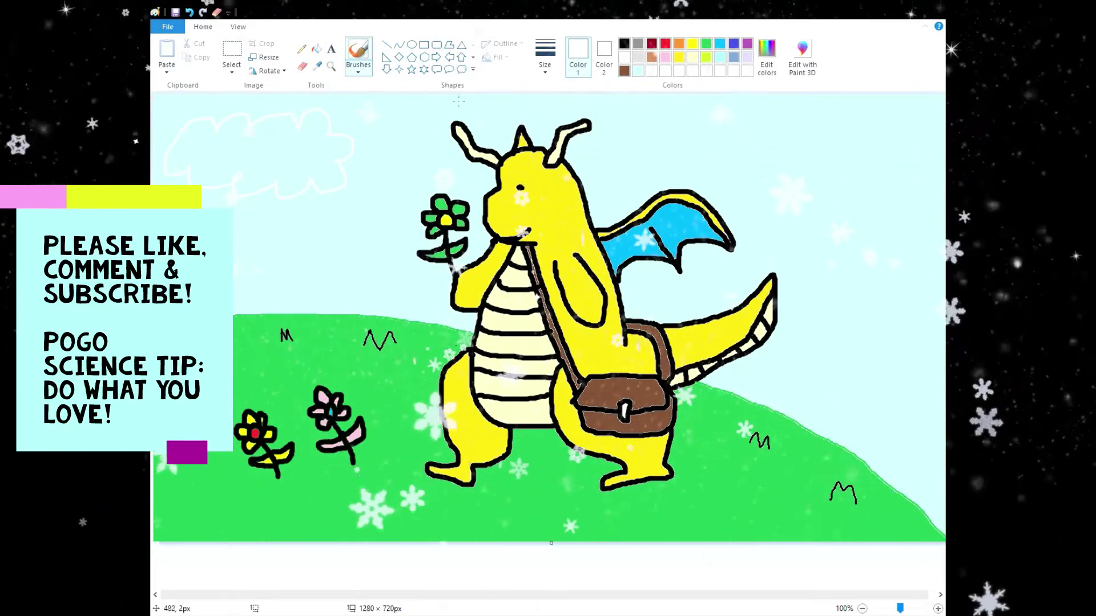
pyautogui.moveTo(651, 134)
pyautogui.mouseDown()
pyautogui.moveTo(744, 141)
pyautogui.moveTo(778, 132)
pyautogui.moveTo(777, 144)
pyautogui.moveTo(798, 161)
pyautogui.mouseUp()
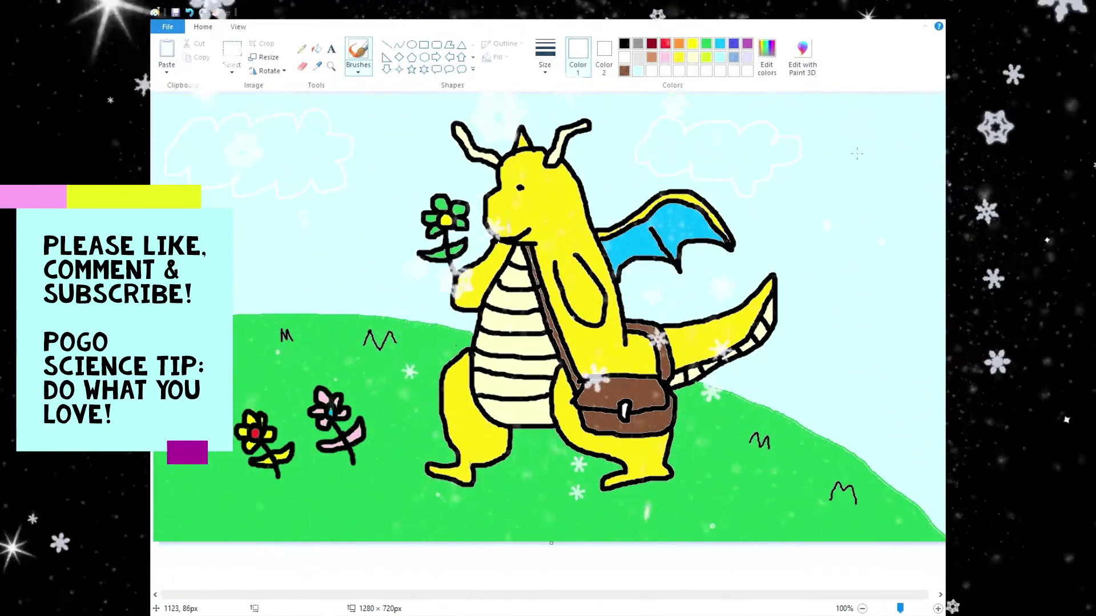
pyautogui.scroll(-1, 850, 155)
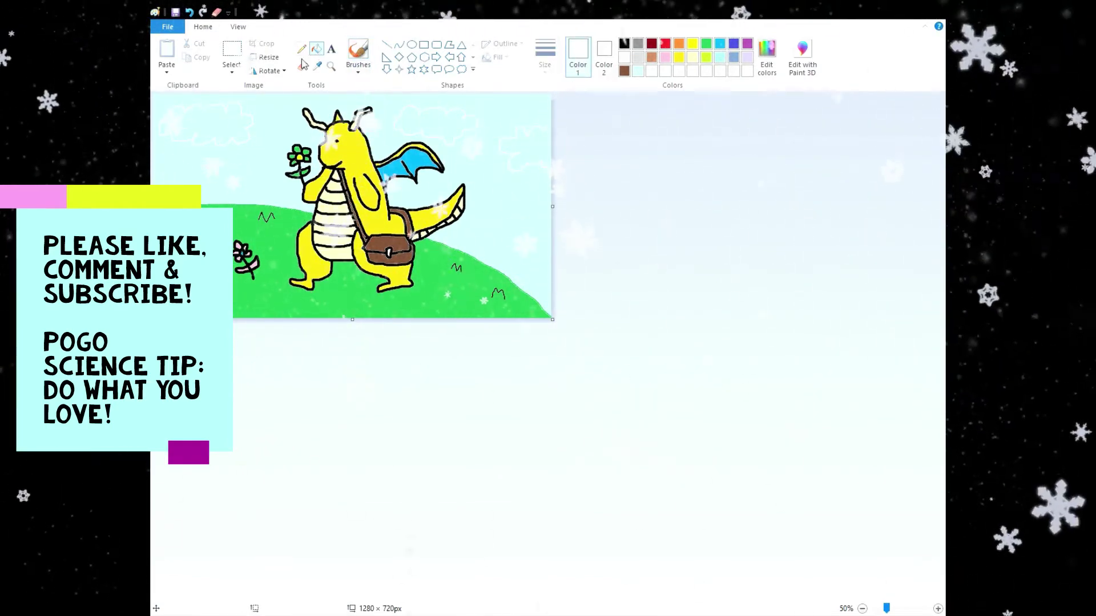
# Fill the cloud outlines with white and brush two small turquoise birds in the sky above the cloud beyond the tail
pyautogui.click(539, 150)
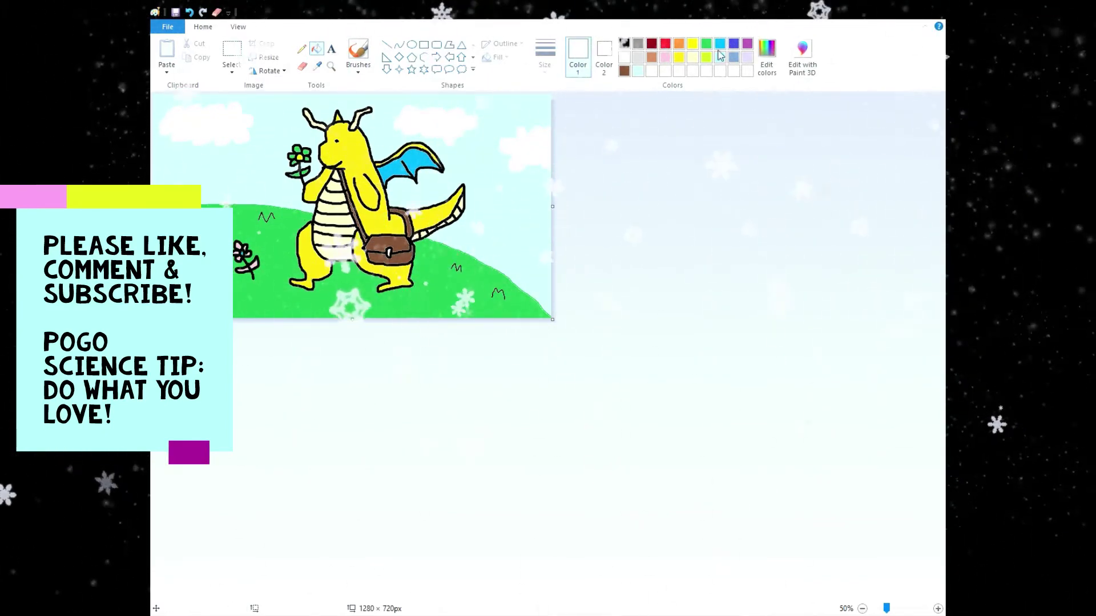
pyautogui.click(938, 609)
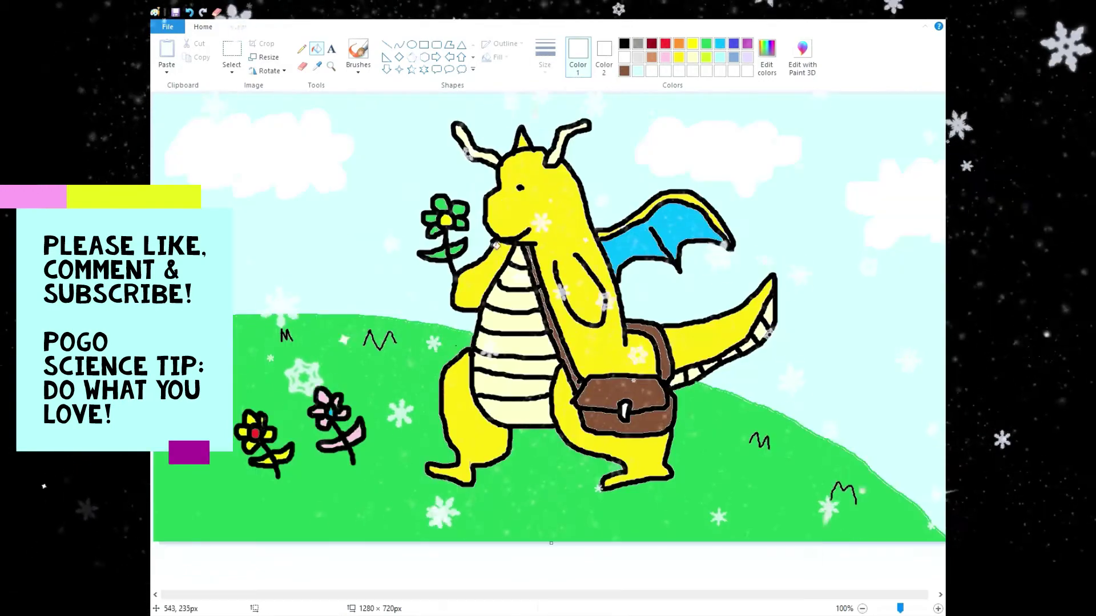
pyautogui.click(720, 44)
pyautogui.click(358, 52)
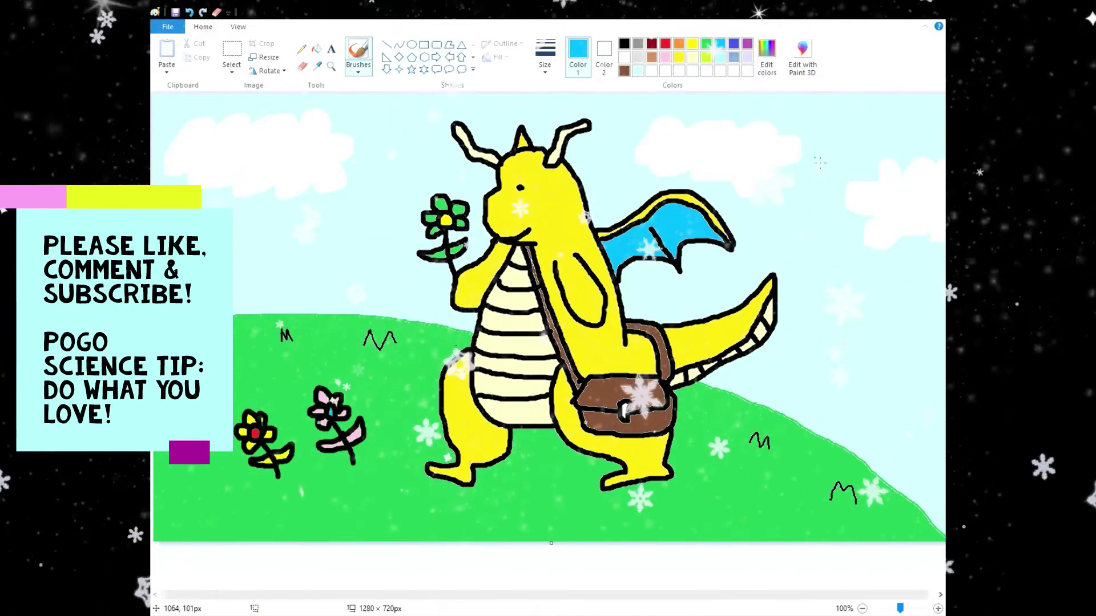
pyautogui.moveTo(817, 163)
pyautogui.mouseDown()
pyautogui.moveTo(844, 164)
pyautogui.moveTo(862, 149)
pyautogui.moveTo(866, 160)
pyautogui.moveTo(876, 134)
pyautogui.moveTo(917, 137)
pyautogui.mouseUp()
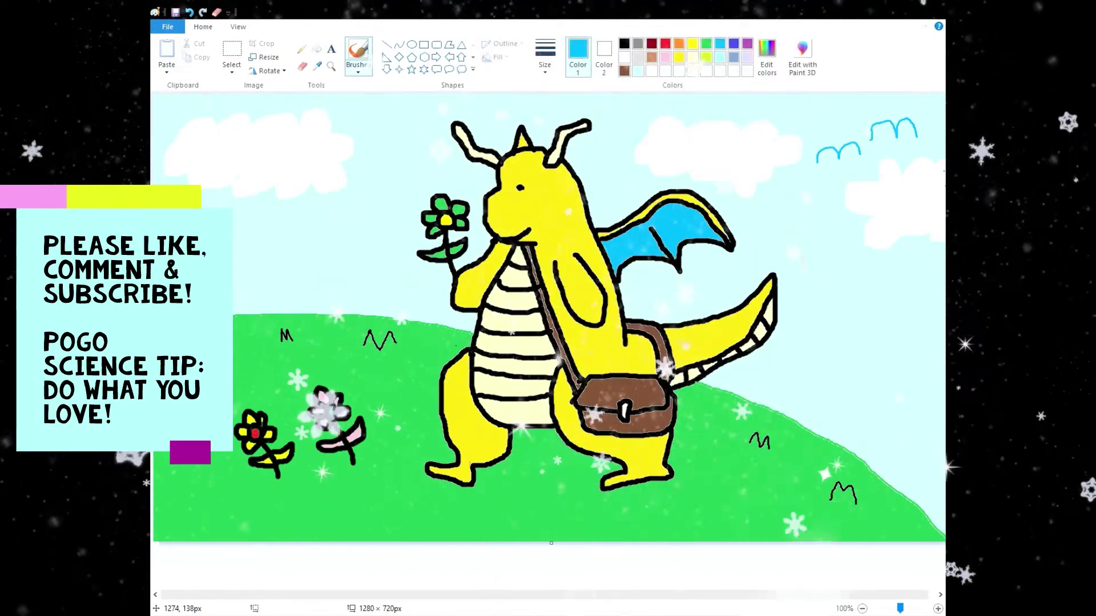
# Fill the clasp of the brown shoulder bag with yellow
pyautogui.click(693, 43)
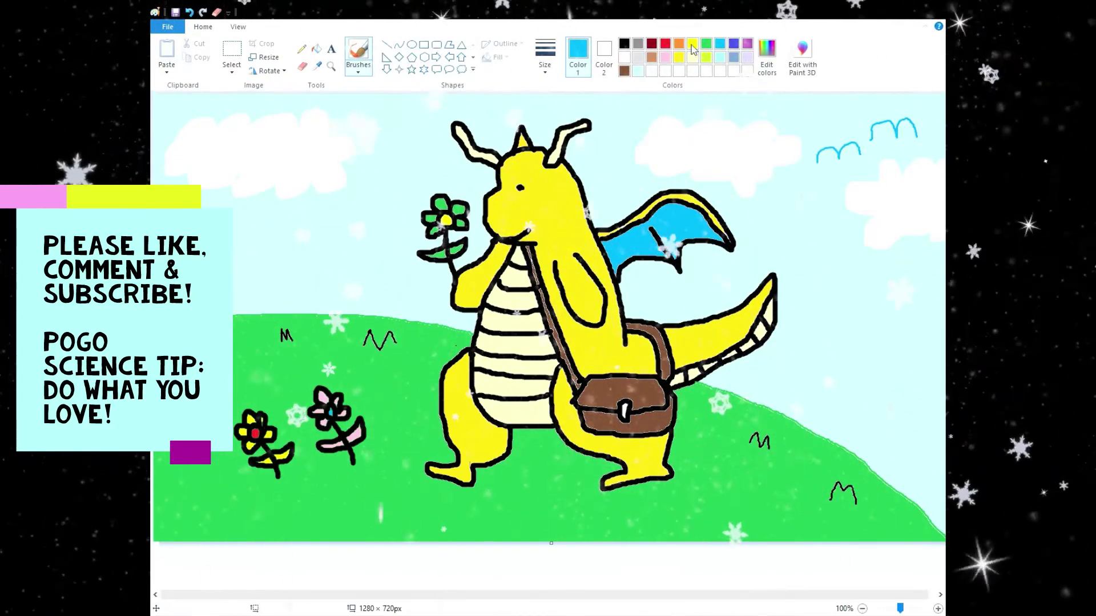
pyautogui.click(317, 48)
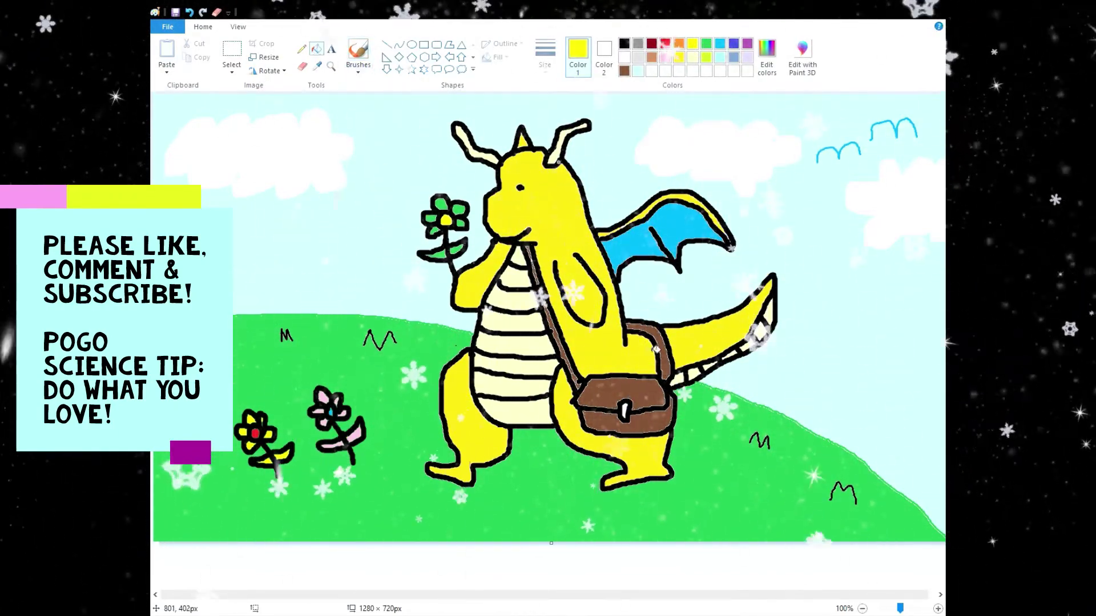
pyautogui.click(625, 407)
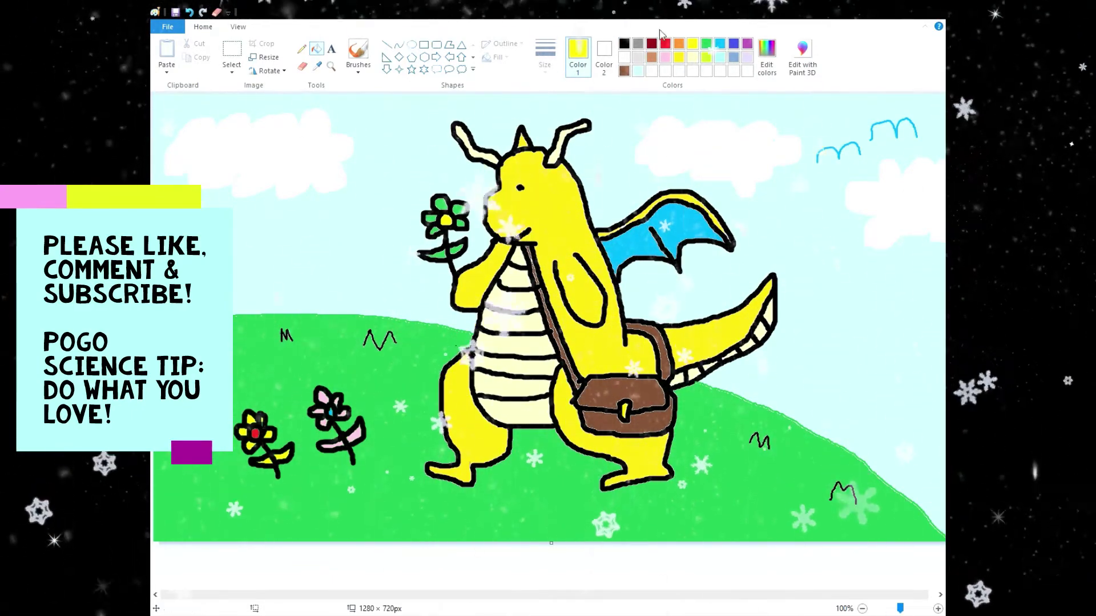
# Brush a purple curved line from the dragon's mouth over the held flower and begin purple lettering with "Th" in the sky
pyautogui.click(720, 44)
pyautogui.click(358, 52)
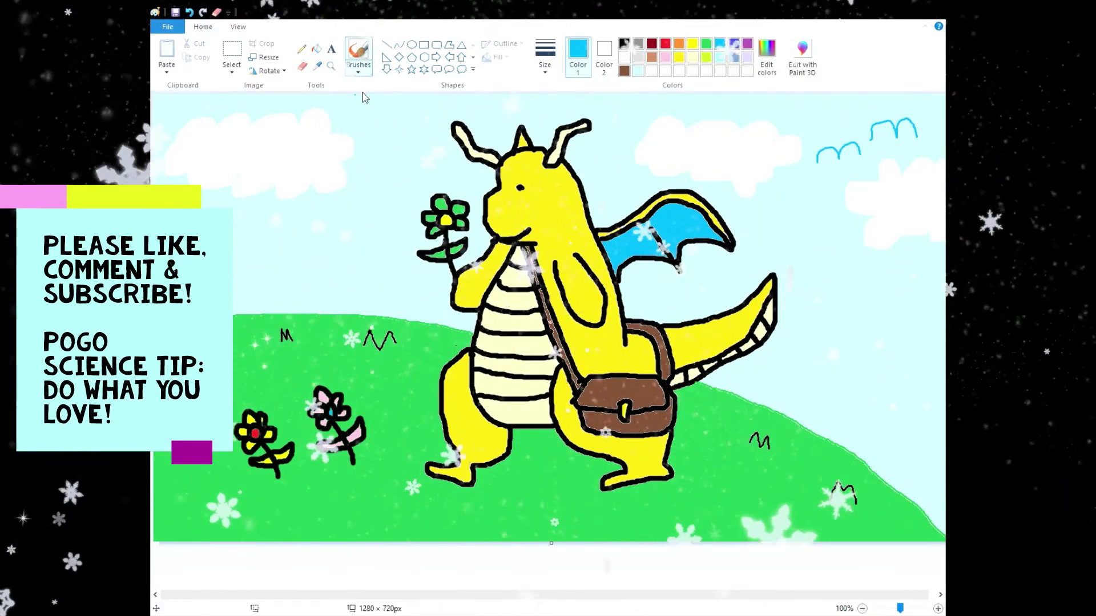
pyautogui.click(747, 43)
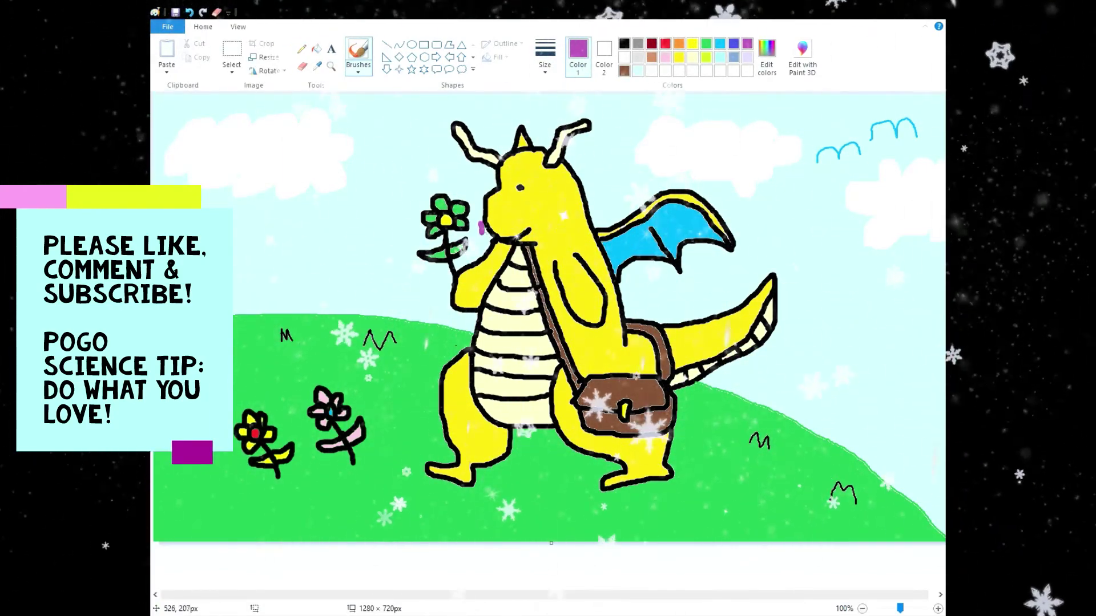
pyautogui.moveTo(482, 233); pyautogui.dragTo(423, 181)
pyautogui.moveTo(318, 205)
pyautogui.mouseDown()
pyautogui.moveTo(338, 229)
pyautogui.moveTo(319, 205)
pyautogui.moveTo(329, 196)
pyautogui.moveTo(348, 217)
pyautogui.moveTo(364, 210)
pyautogui.mouseUp()
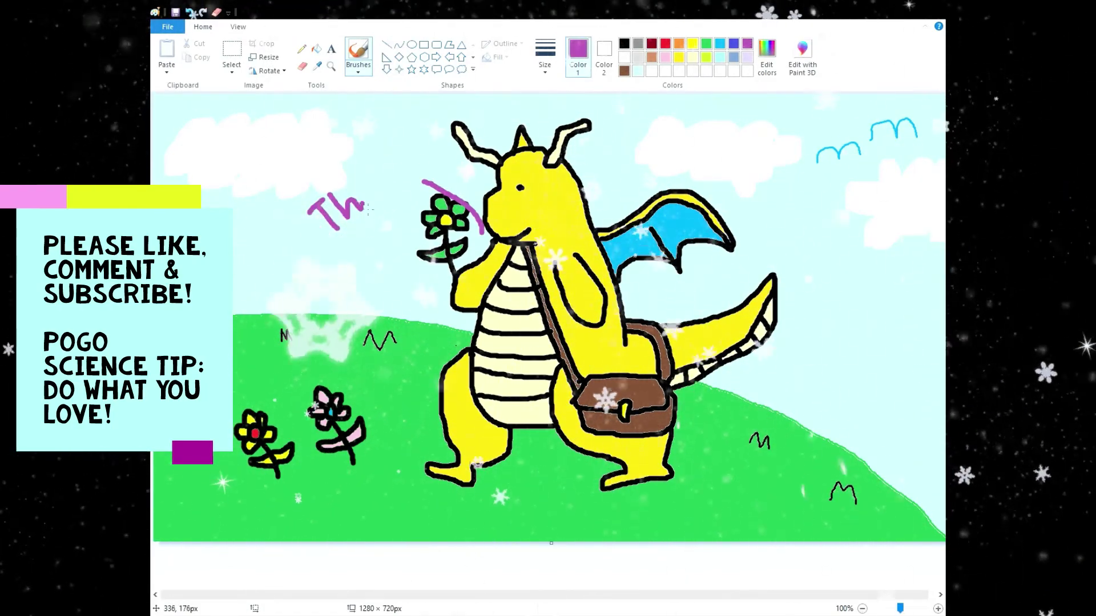